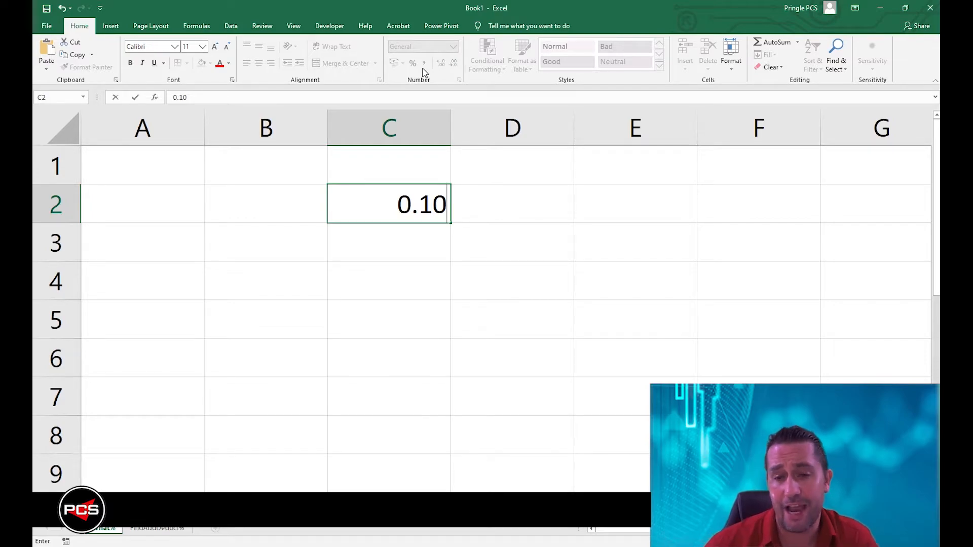
# Step: Confirm the 0.10 entry in cell C2 and format the cell as a percentage
pyautogui.press('Return')
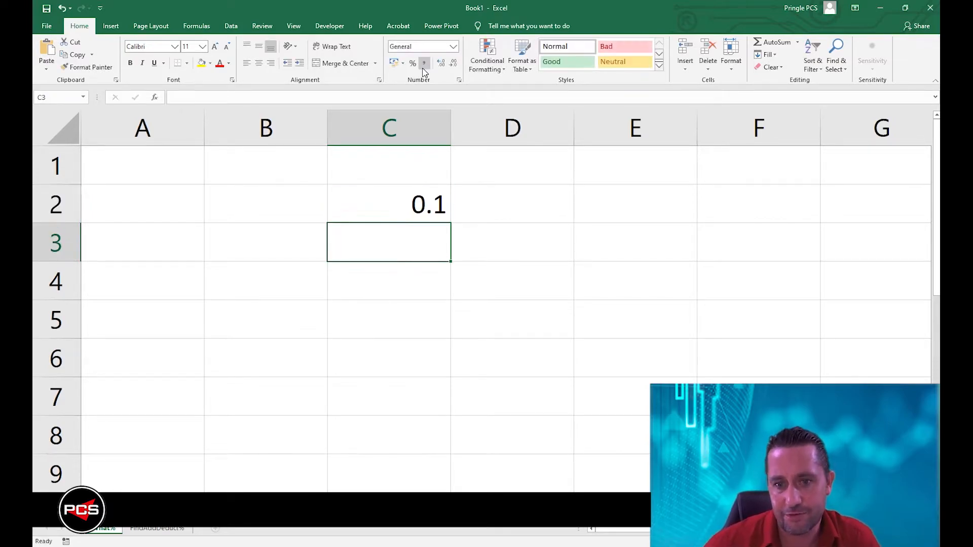
pyautogui.click(440, 216)
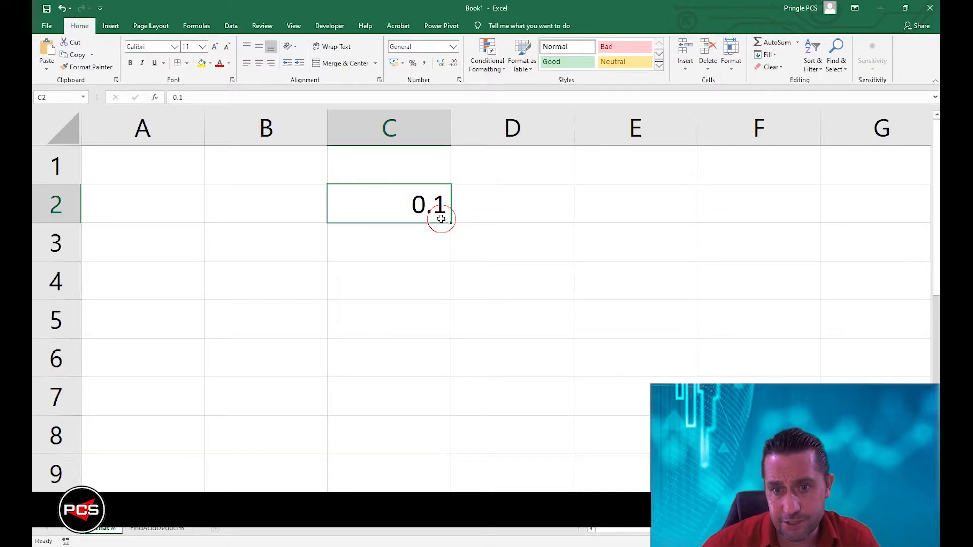
pyautogui.click(414, 64)
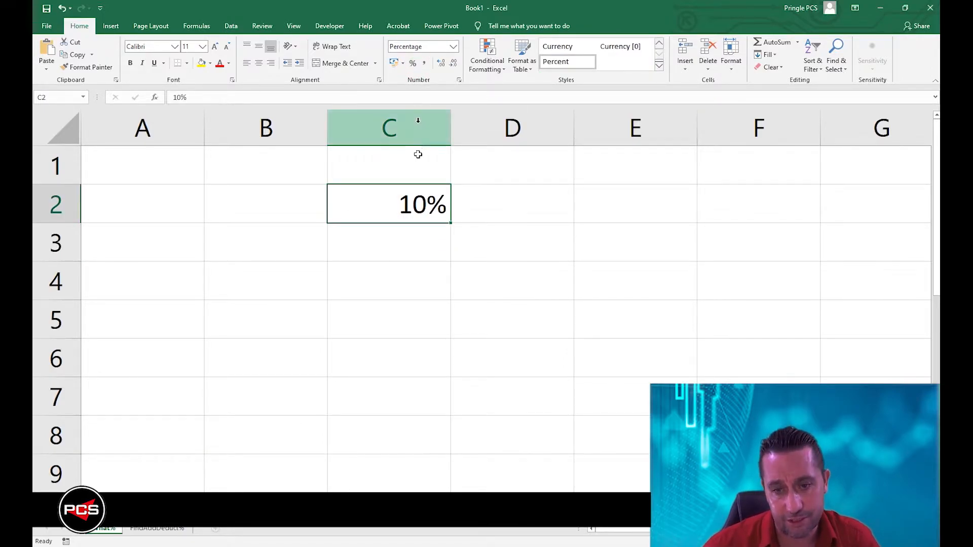
# Step: Enter 0.25 in cell C3 and format it as a percentage
pyautogui.click(421, 245)
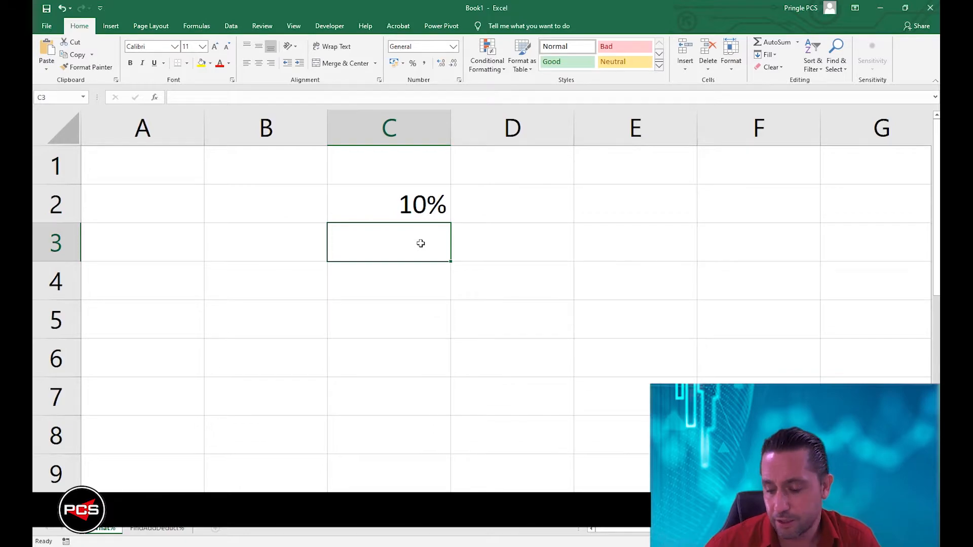
pyautogui.write('0.25')
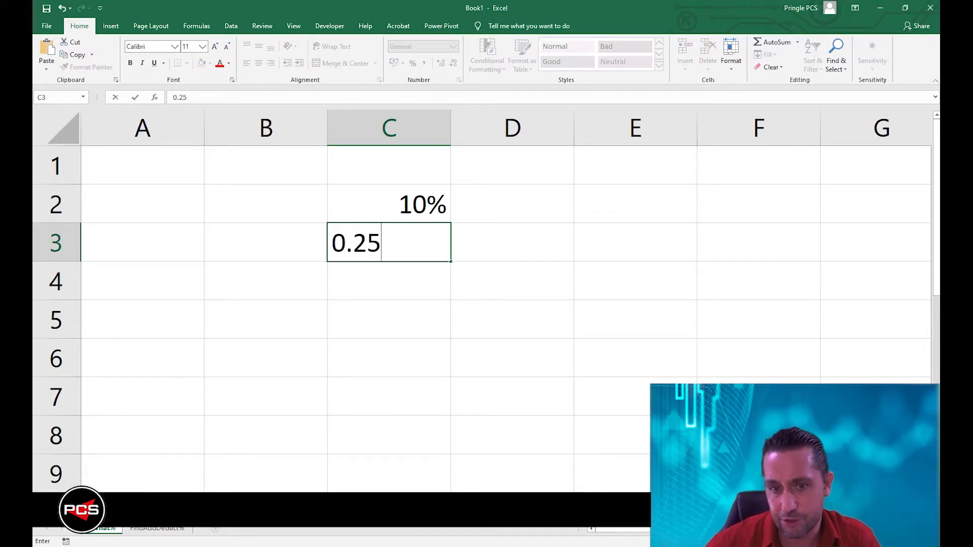
pyautogui.press('Return')
pyautogui.click(419, 242)
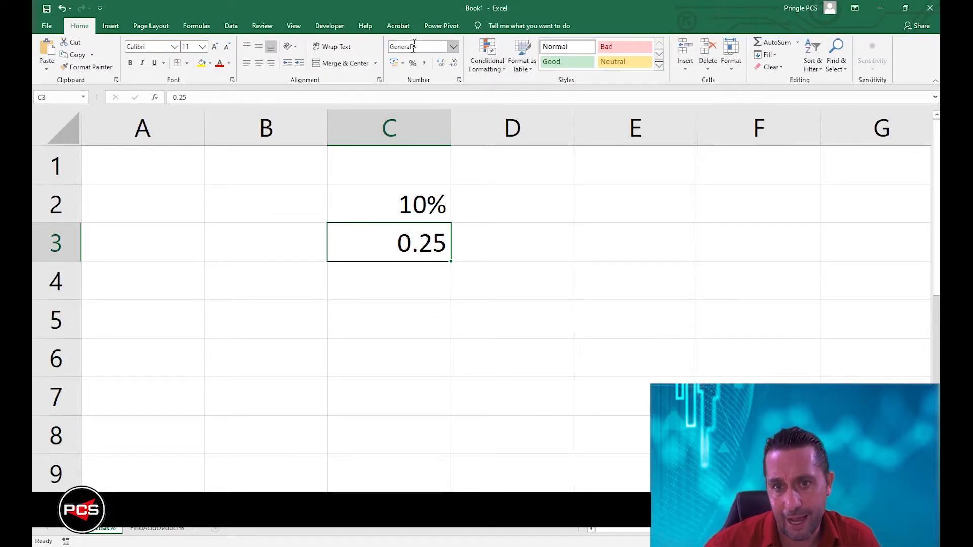
pyautogui.click(413, 64)
# Step: Enter 0.05 in cell C4 and format it as a percentage
pyautogui.click(413, 284)
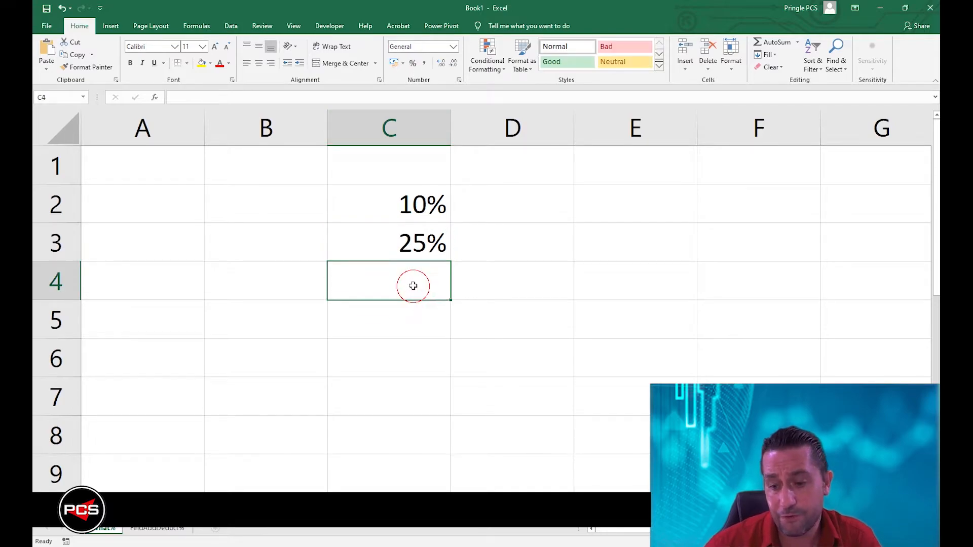
pyautogui.write('0.05')
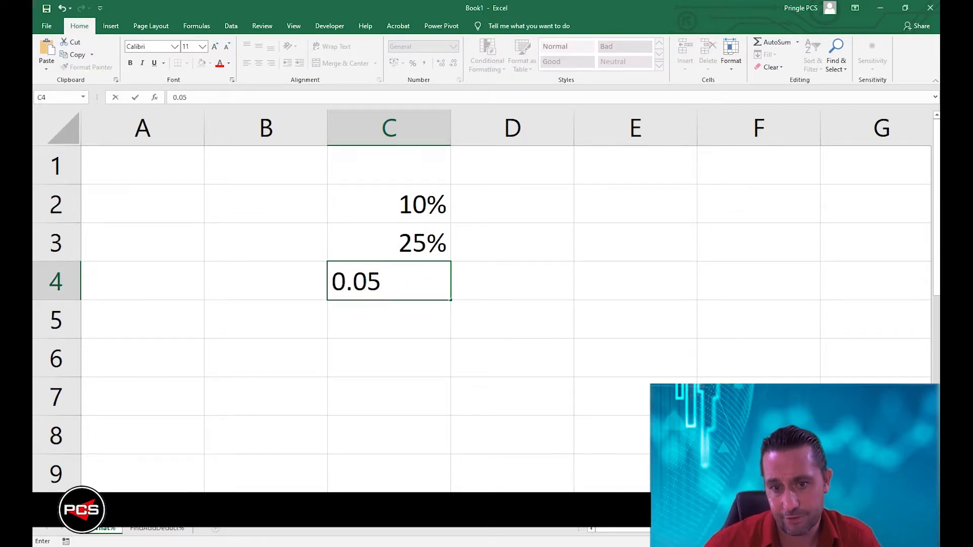
pyautogui.press('Return')
pyautogui.click(415, 282)
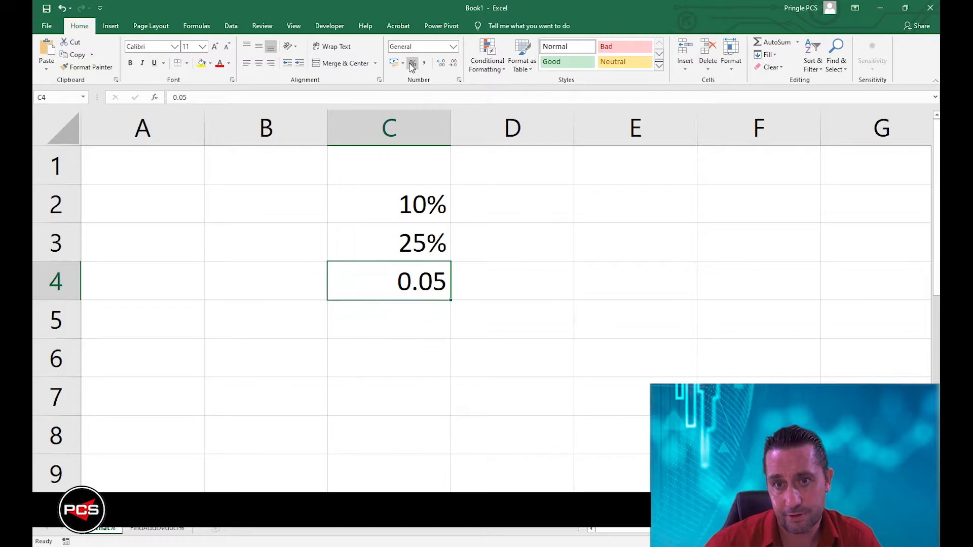
pyautogui.click(413, 64)
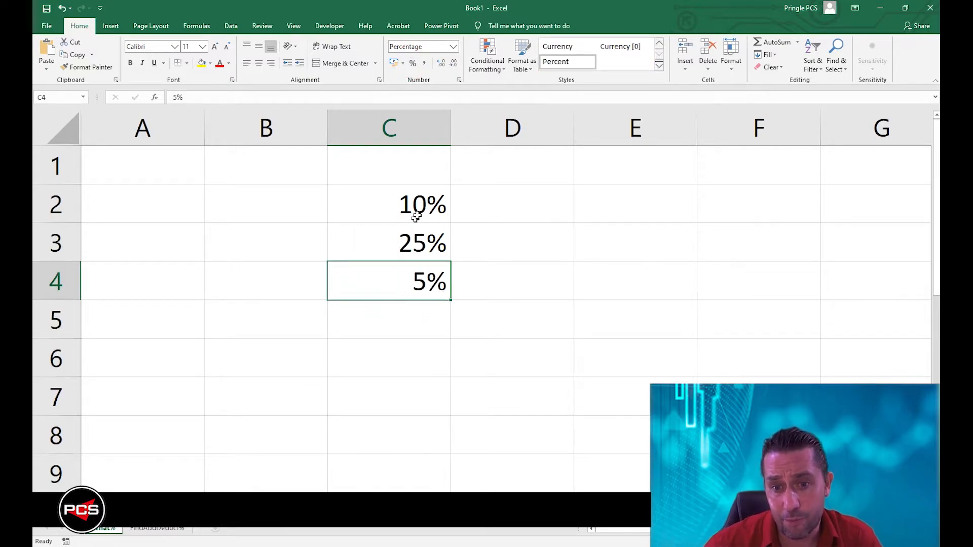
# Step: Switch cells C2:C4 to Comma style and back to the General number format, and clear their contents
pyautogui.moveTo(412, 206); pyautogui.dragTo(417, 278)
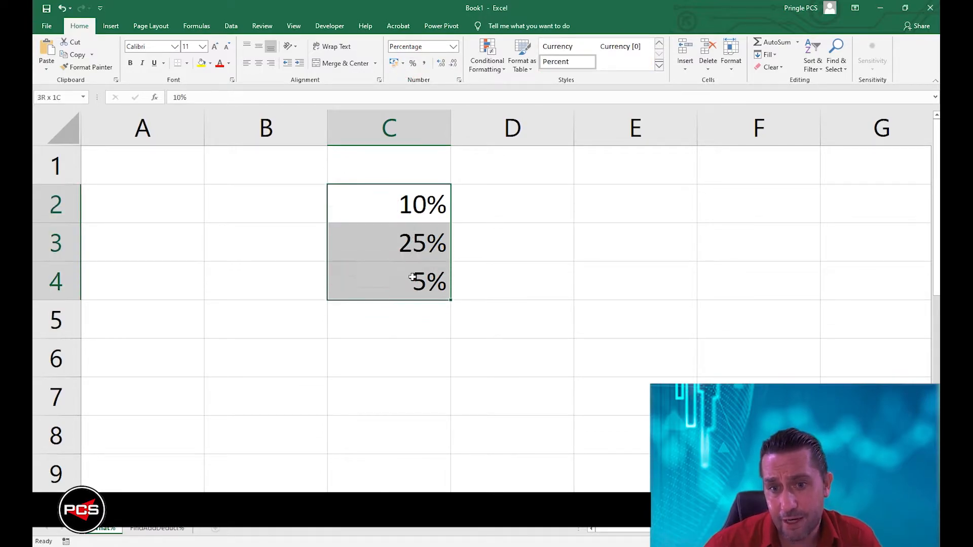
pyautogui.click(424, 64)
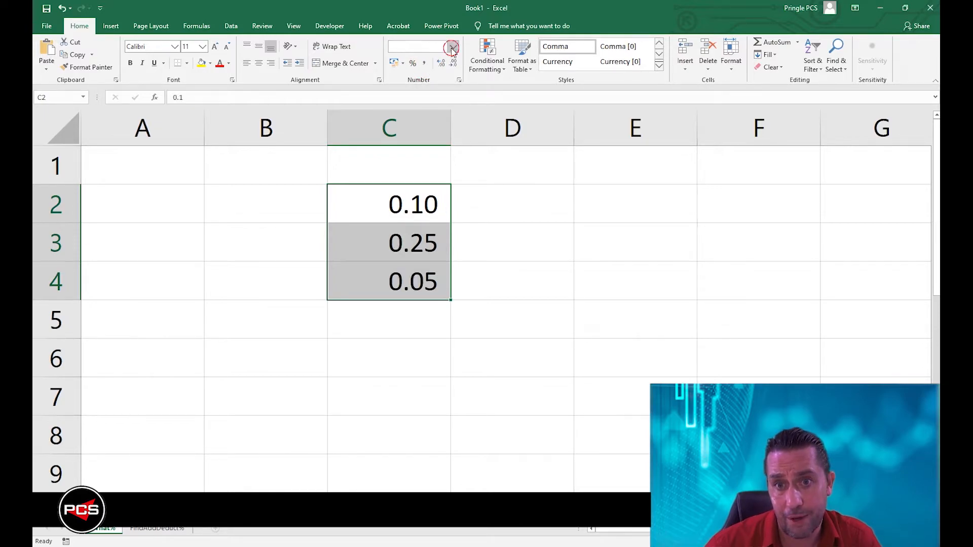
pyautogui.click(452, 48)
pyautogui.click(444, 66)
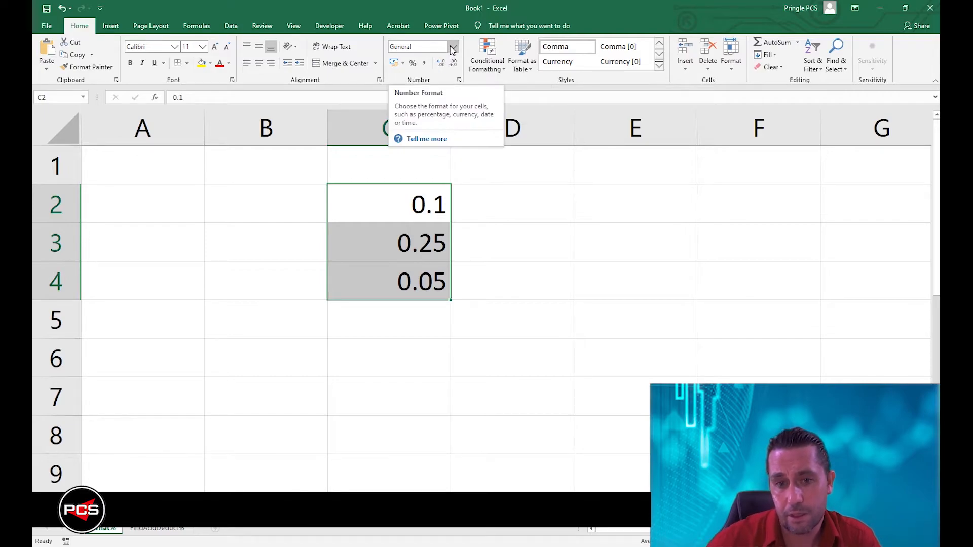
pyautogui.press('Delete')
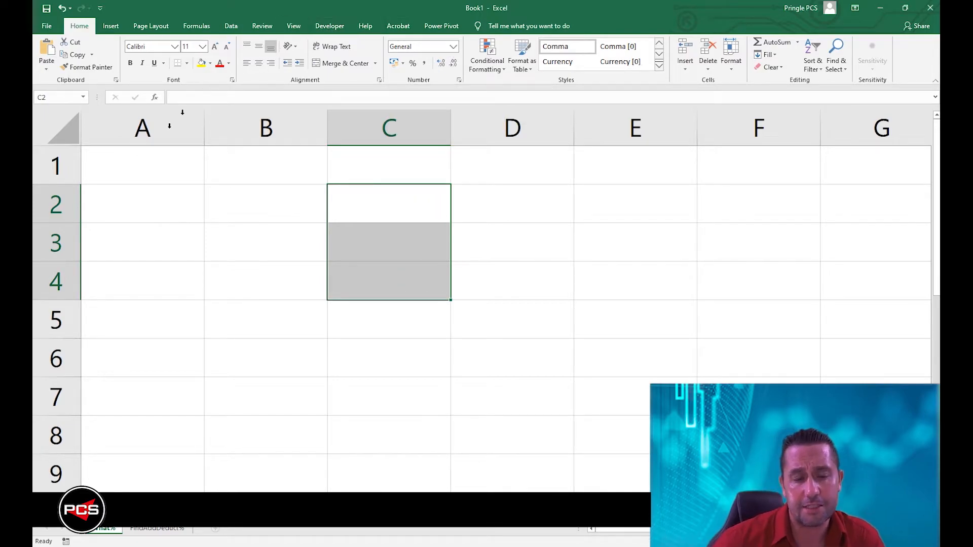
# Step: Enter the row labels Boys, Girls and Total in cells A1 to A3
pyautogui.click(175, 165)
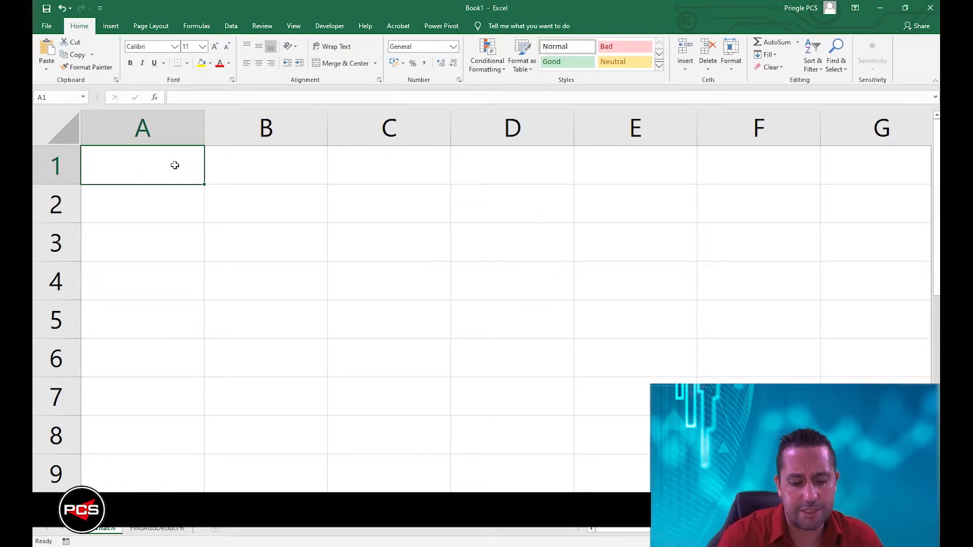
pyautogui.write('Boys')
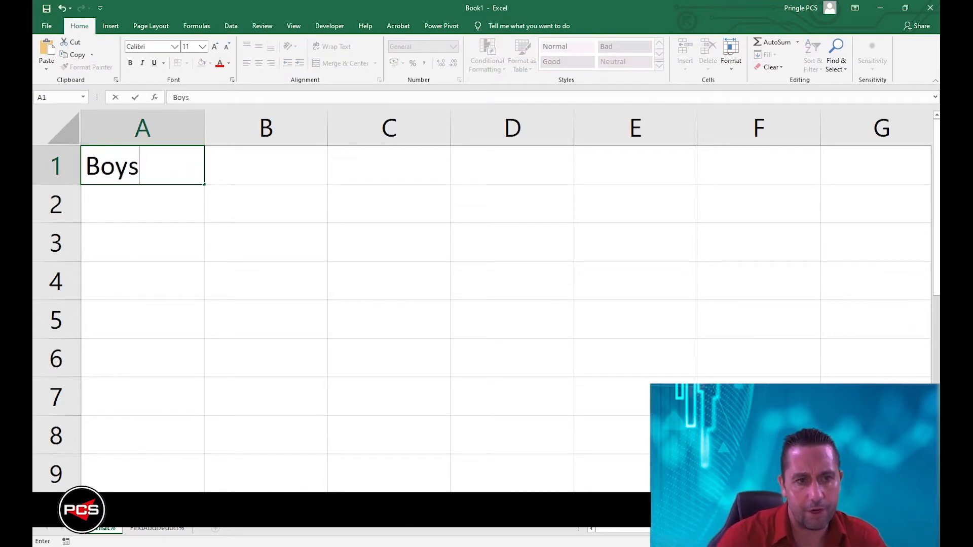
pyautogui.press('Return')
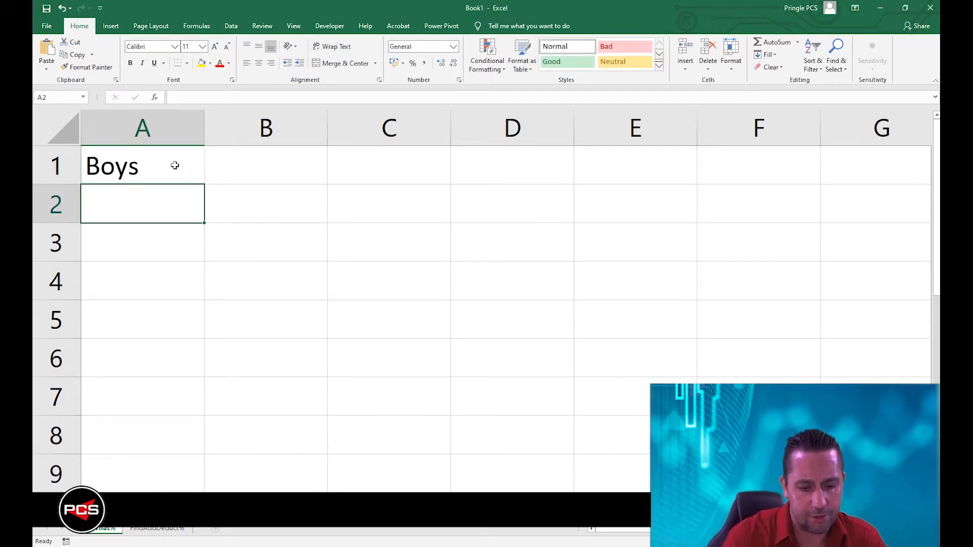
pyautogui.write('Girls')
pyautogui.press('Return')
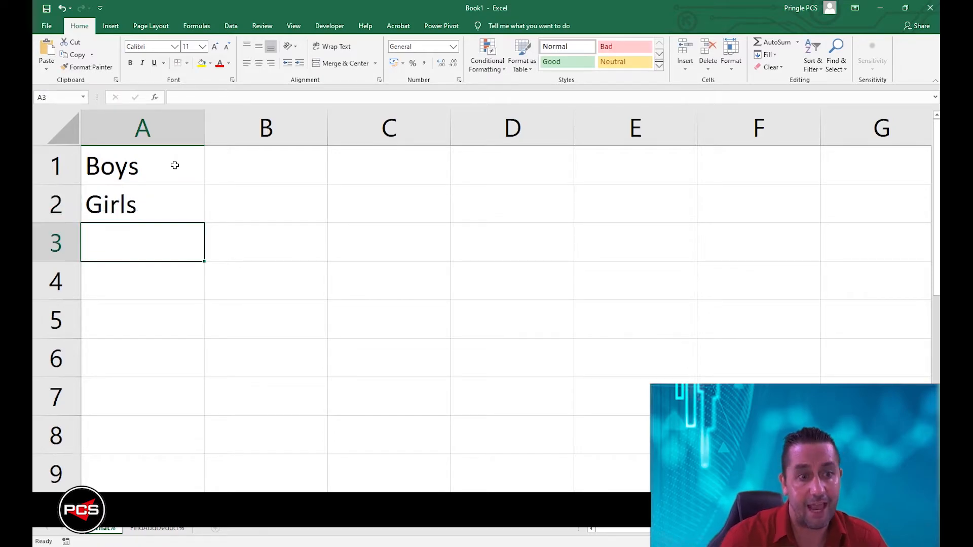
pyautogui.write('Total')
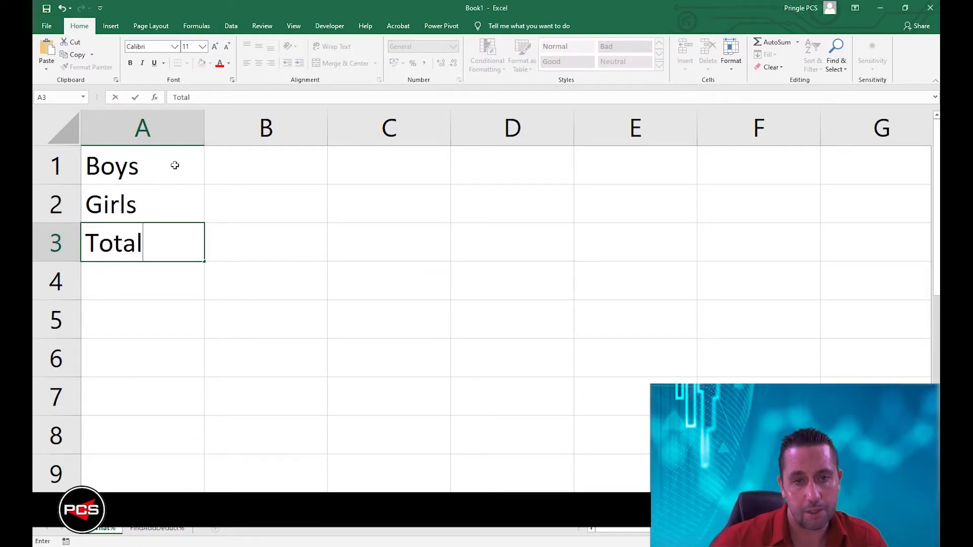
# Step: Enter 25 for Boys in B1 and 150 for Girls in B2, and total them in B3 with AutoSum
pyautogui.click(237, 154)
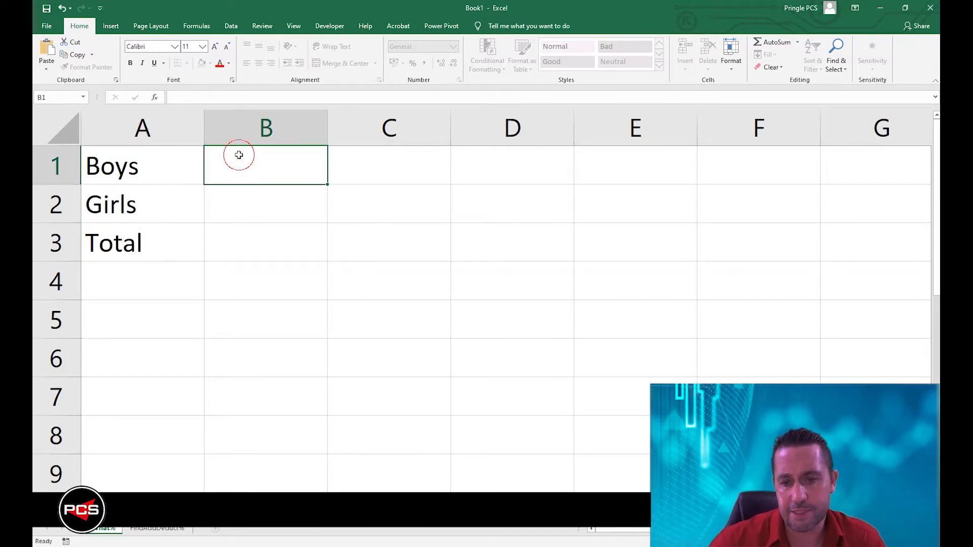
pyautogui.write('25')
pyautogui.press('Return')
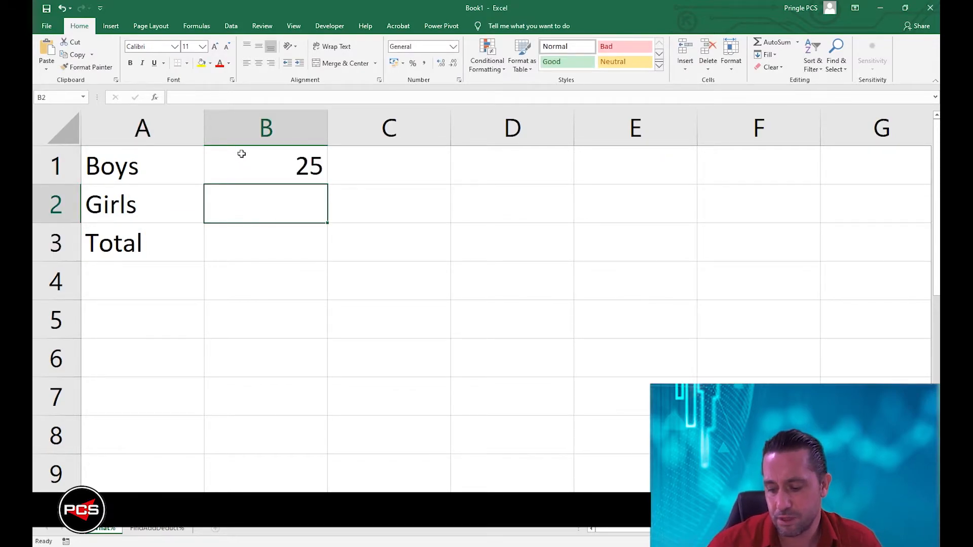
pyautogui.write('150')
pyautogui.press('Return')
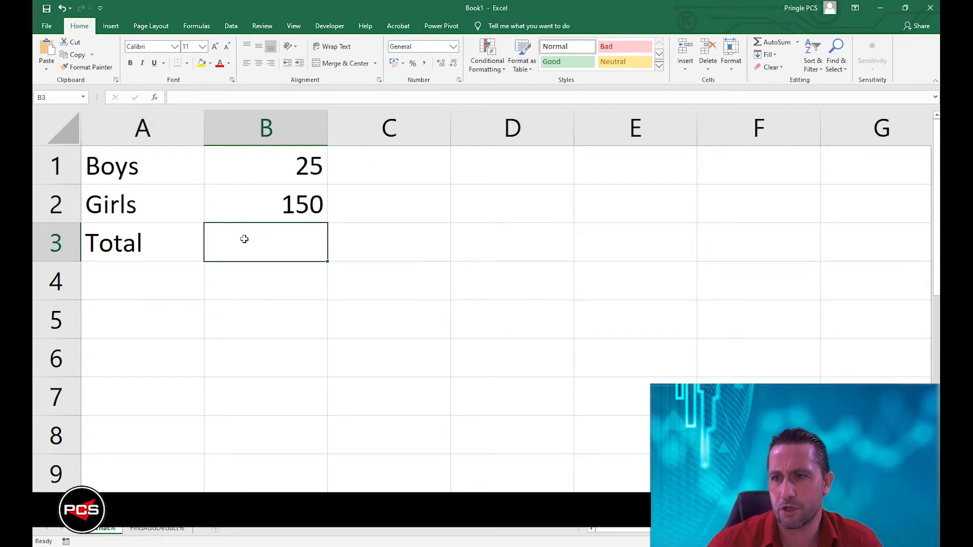
pyautogui.click(779, 42)
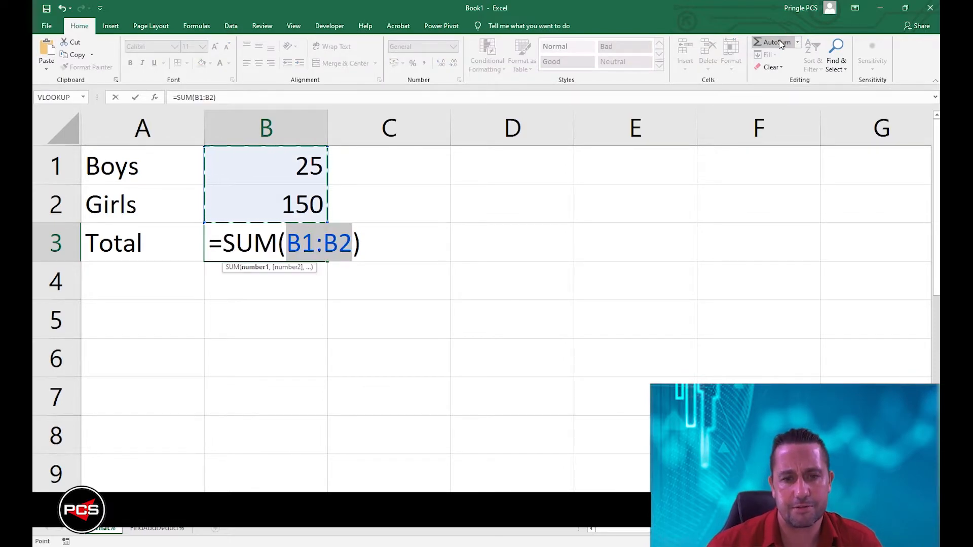
pyautogui.press('Return')
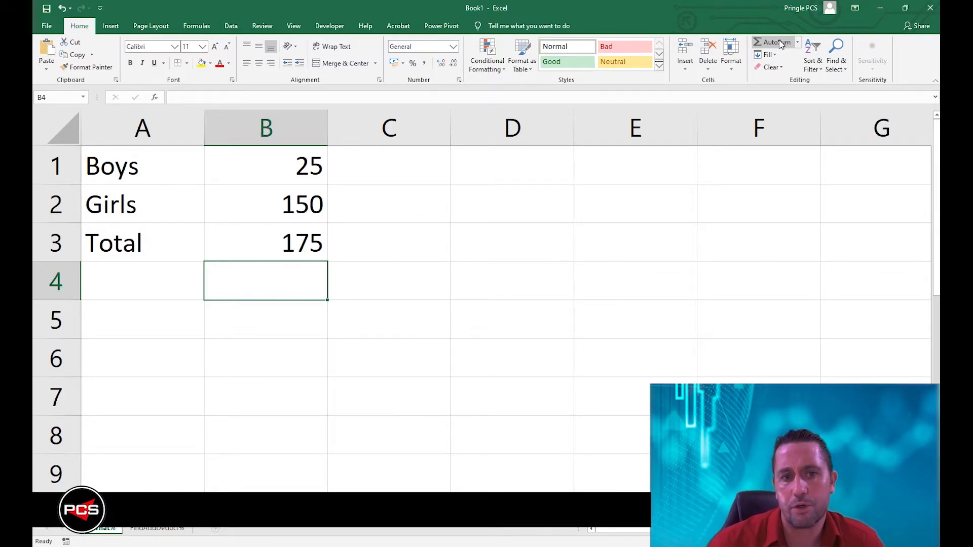
# Step: Calculate the boys' share of the total in C1 with the formula =B1/B3 and format it as a percentage
pyautogui.click(378, 160)
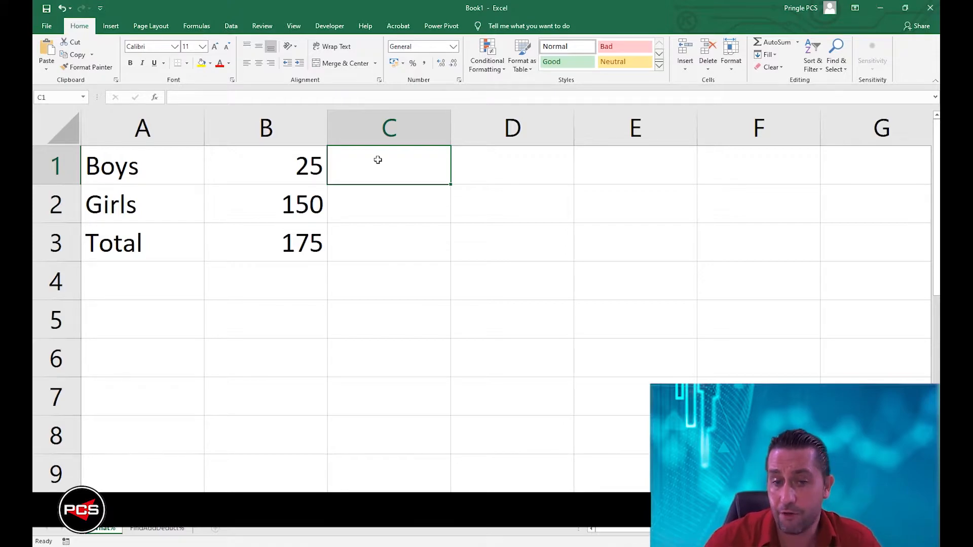
pyautogui.write('=')
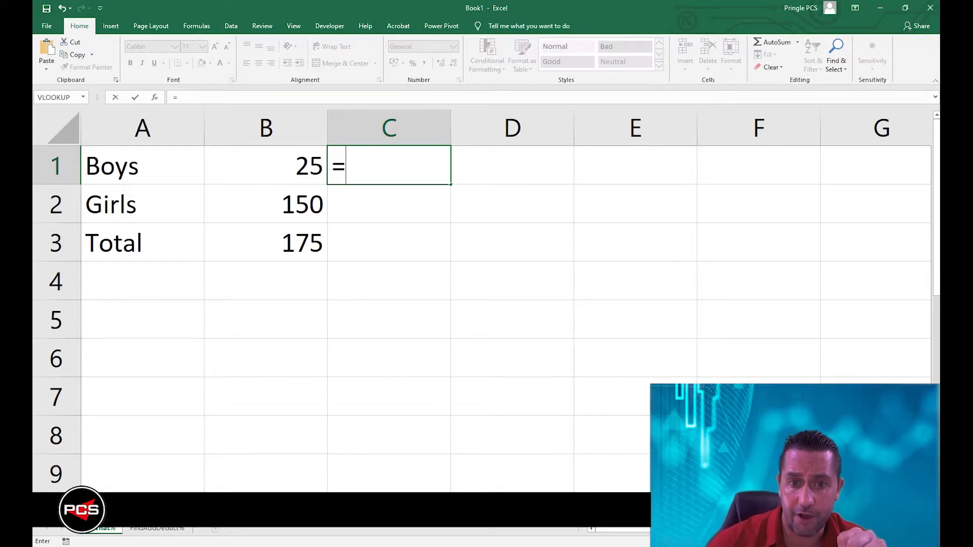
pyautogui.click(266, 166)
pyautogui.write('/')
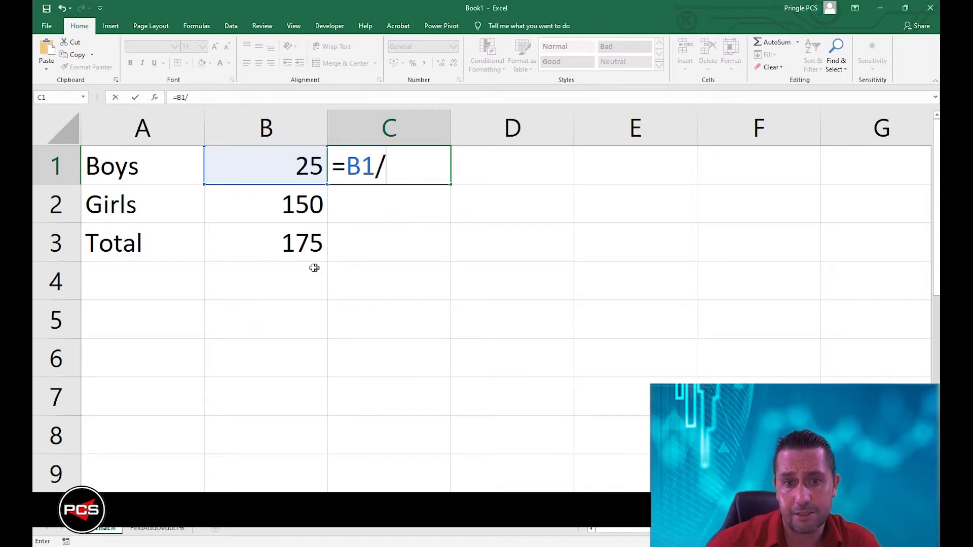
pyautogui.click(309, 252)
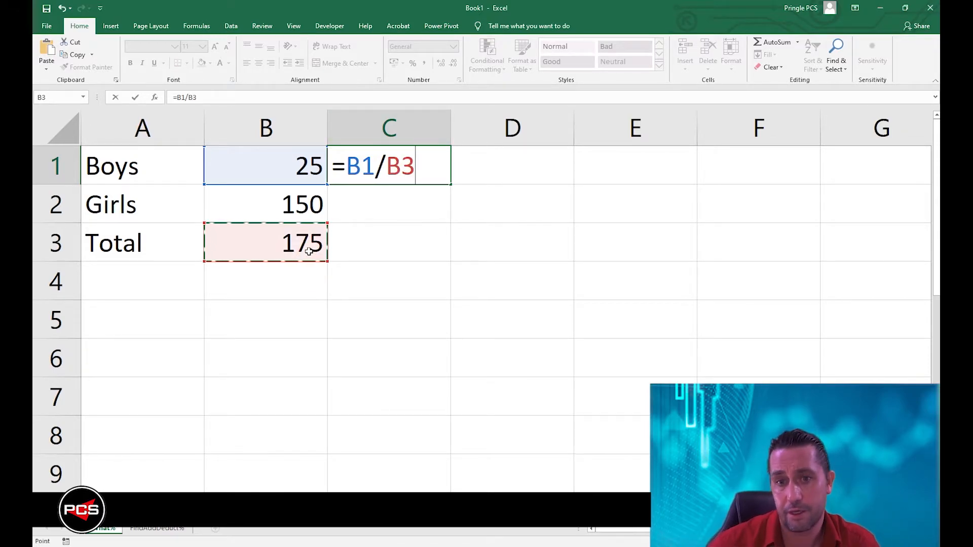
pyautogui.press('Return')
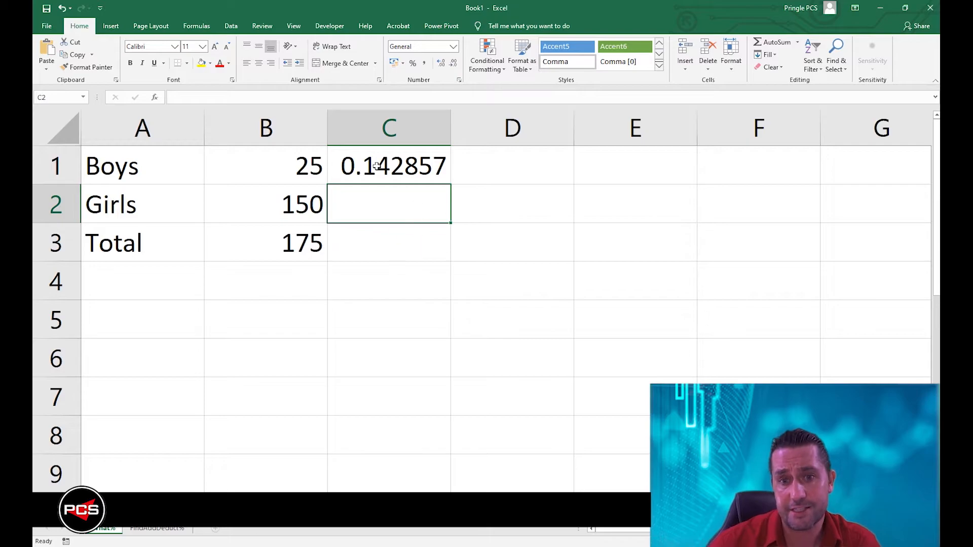
pyautogui.click(419, 171)
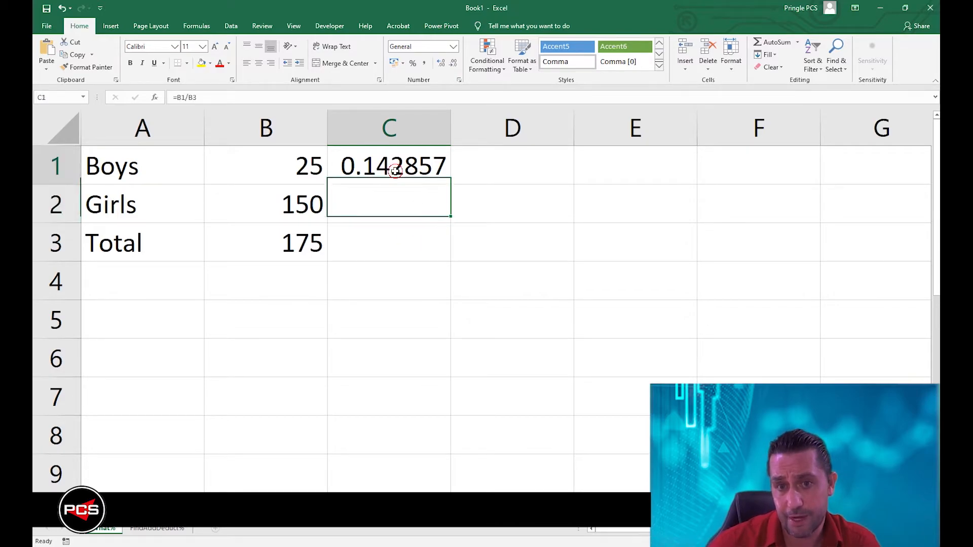
pyautogui.click(413, 64)
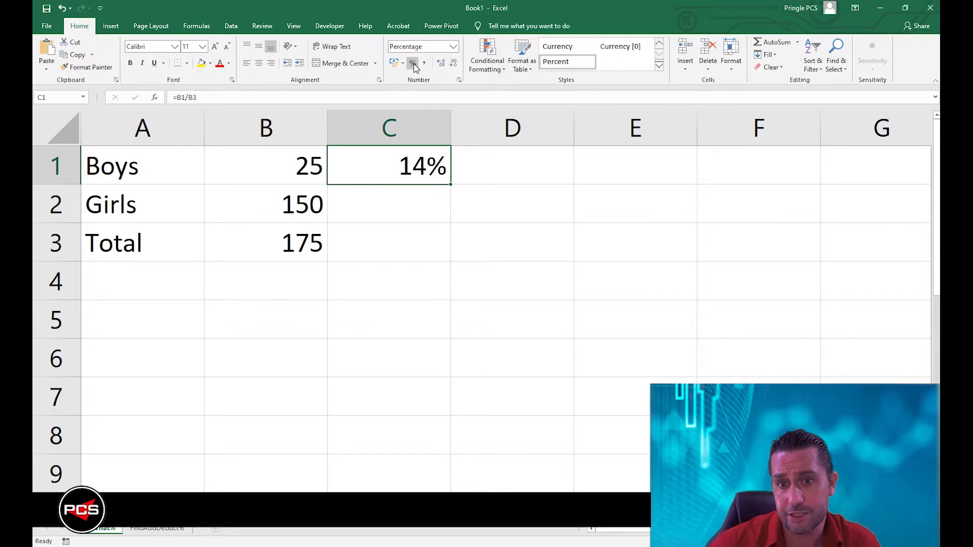
# Step: Extend the percentage in C1 to two decimal places and reduce it back to none
pyautogui.click(441, 64)
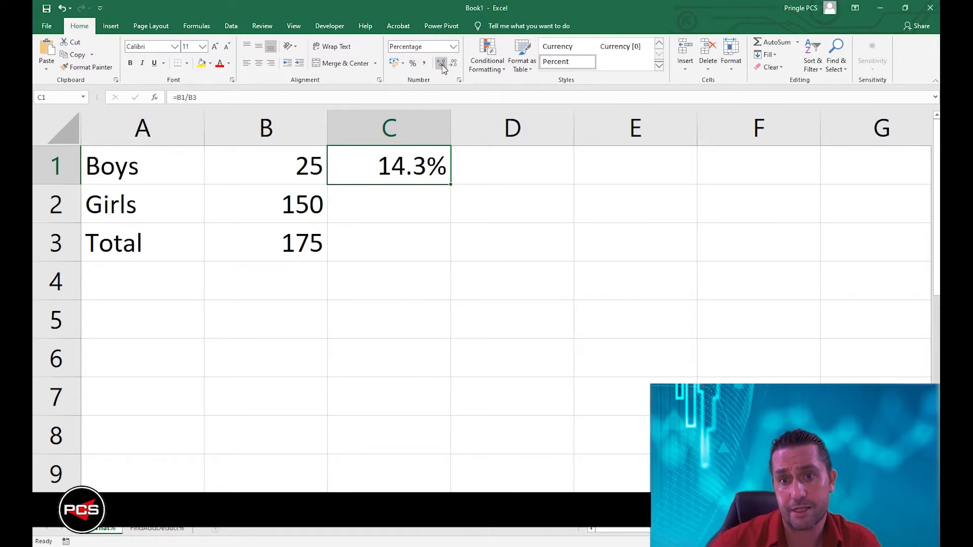
pyautogui.click(442, 64)
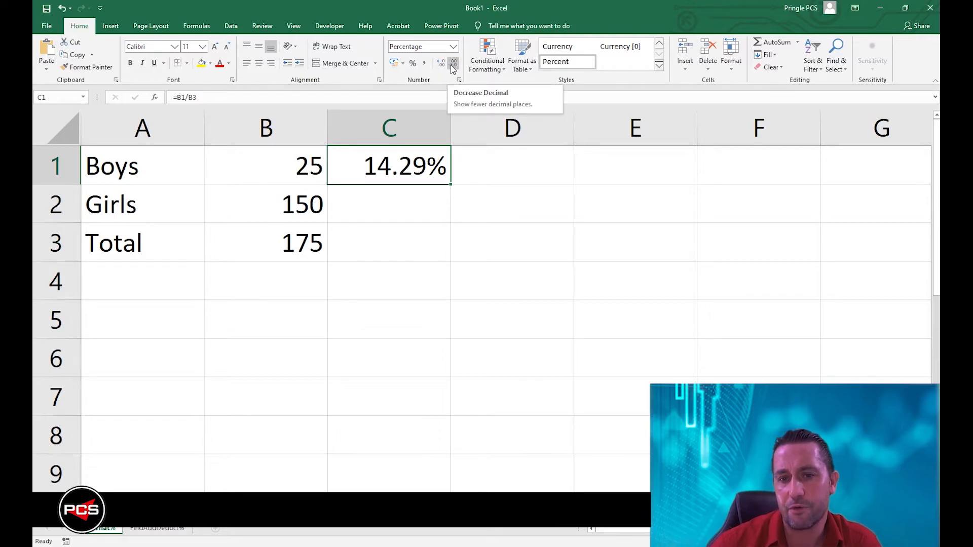
pyautogui.click(453, 64)
pyautogui.click(425, 107)
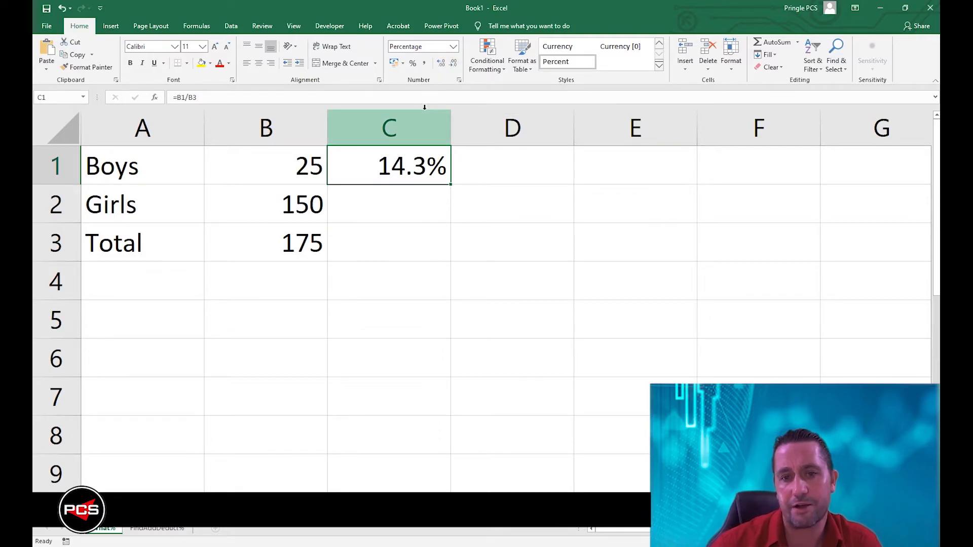
pyautogui.click(452, 69)
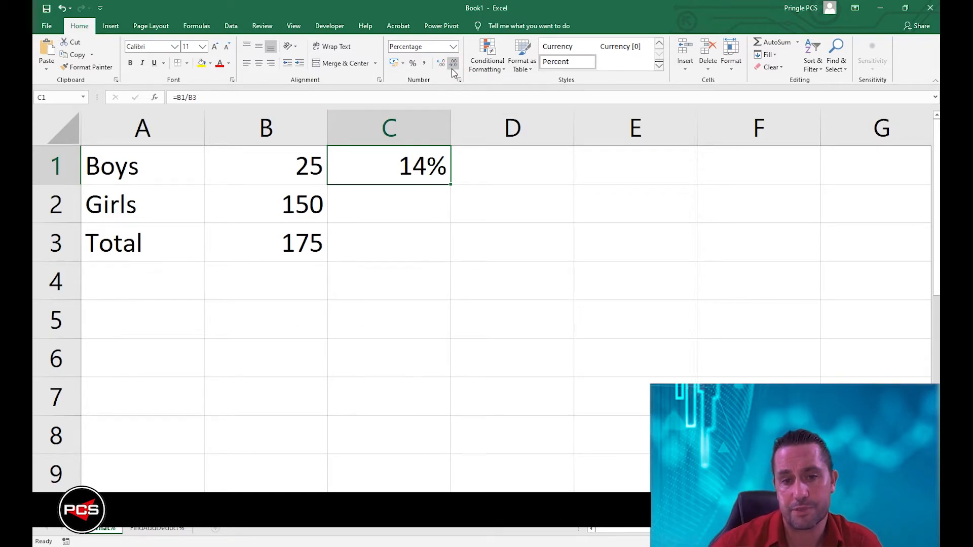
# Step: Calculate the girls' share of the total in C2 with the formula =B2/B3 and format it as a percentage
pyautogui.click(386, 201)
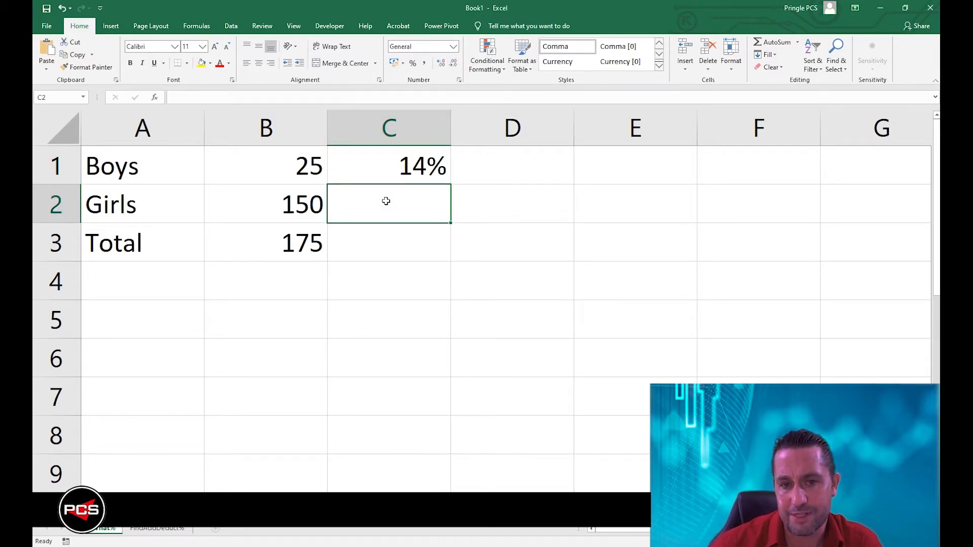
pyautogui.write('=')
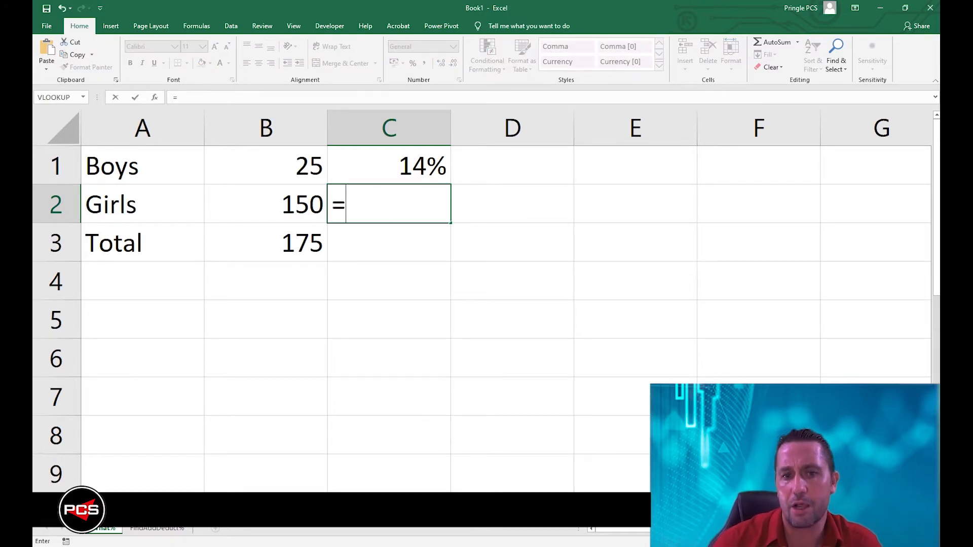
pyautogui.press('Left')
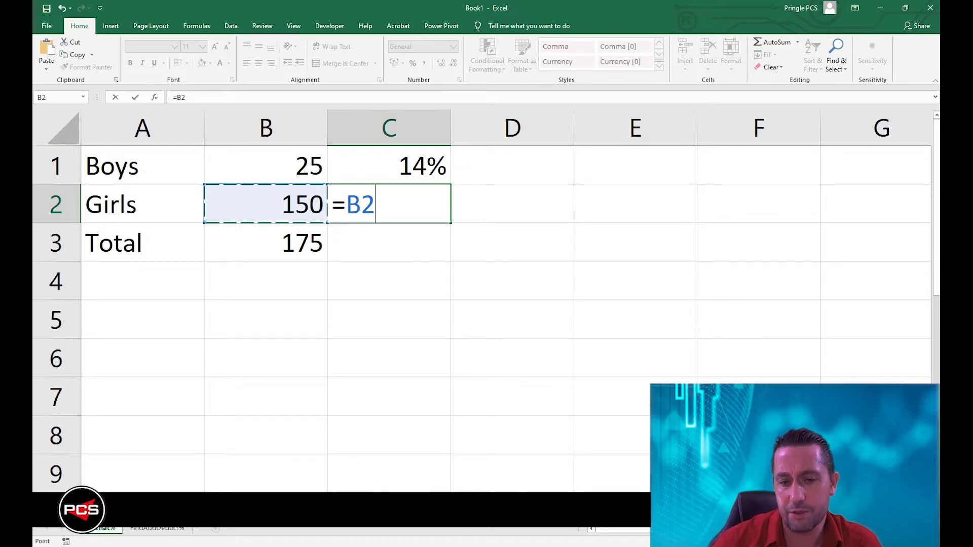
pyautogui.write('/')
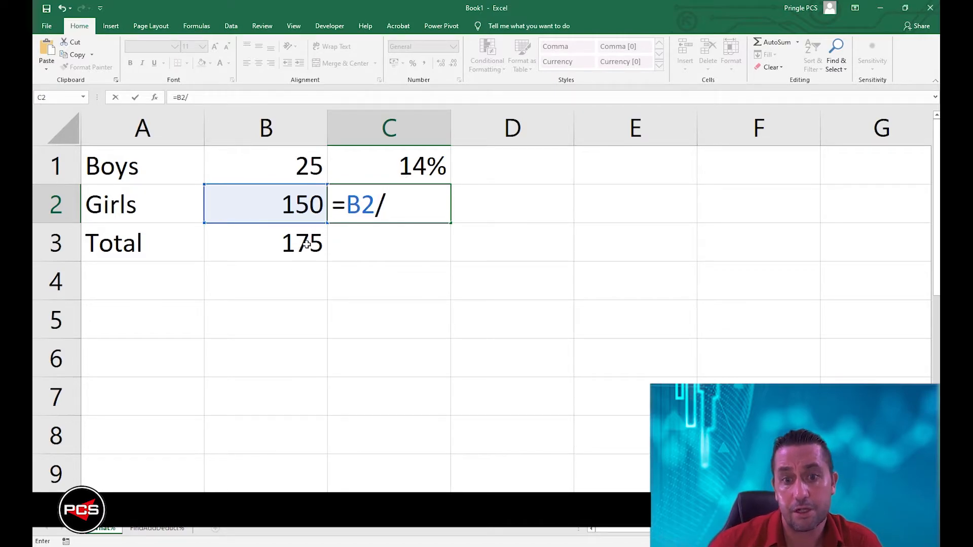
pyautogui.click(304, 241)
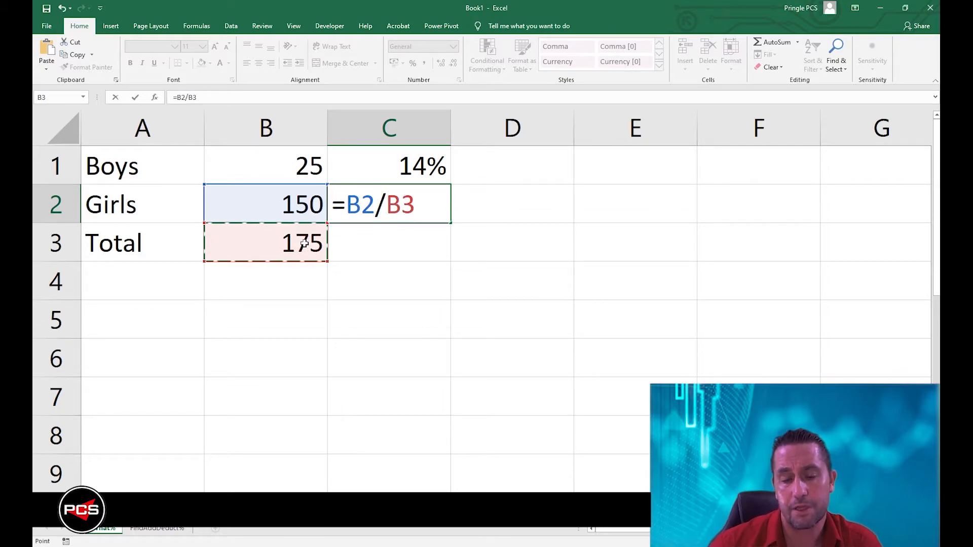
pyautogui.press('Return')
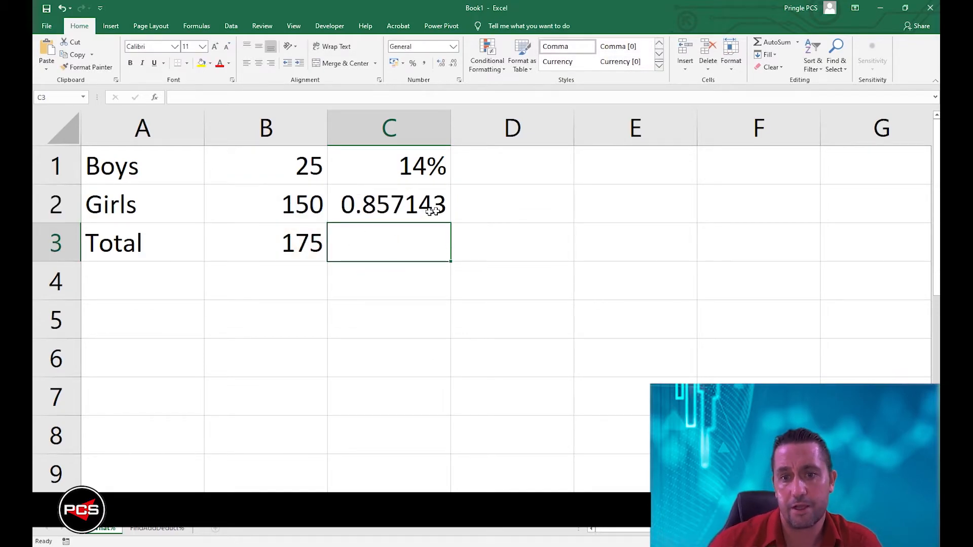
pyautogui.click(382, 209)
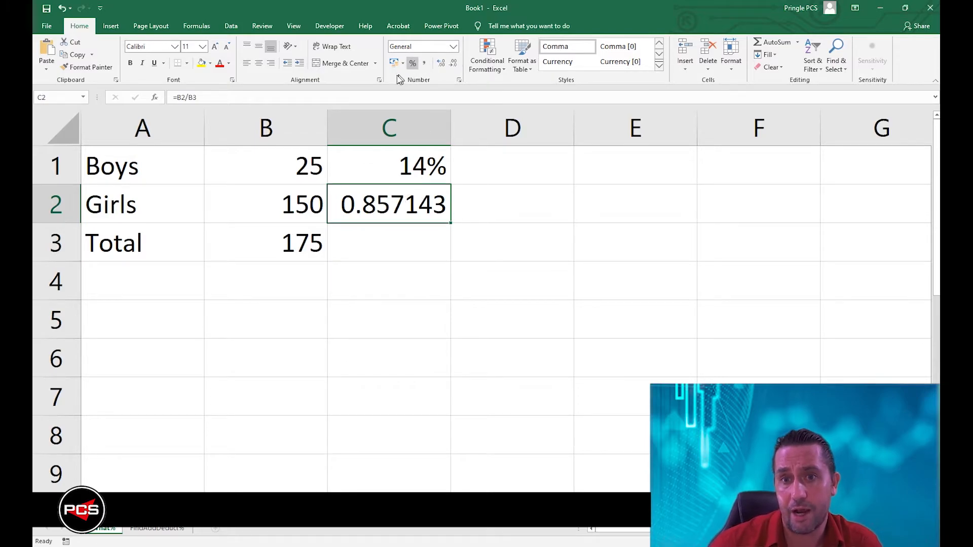
pyautogui.click(413, 65)
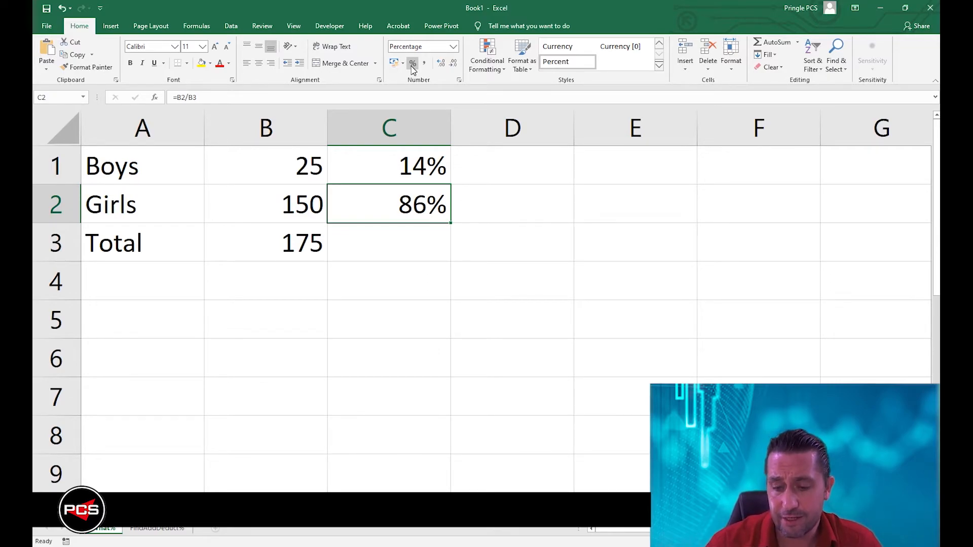
# Step: Change the Boys count in B1 to 10 and the Girls count in B2 to 90
pyautogui.press('Left')
pyautogui.press('Up')
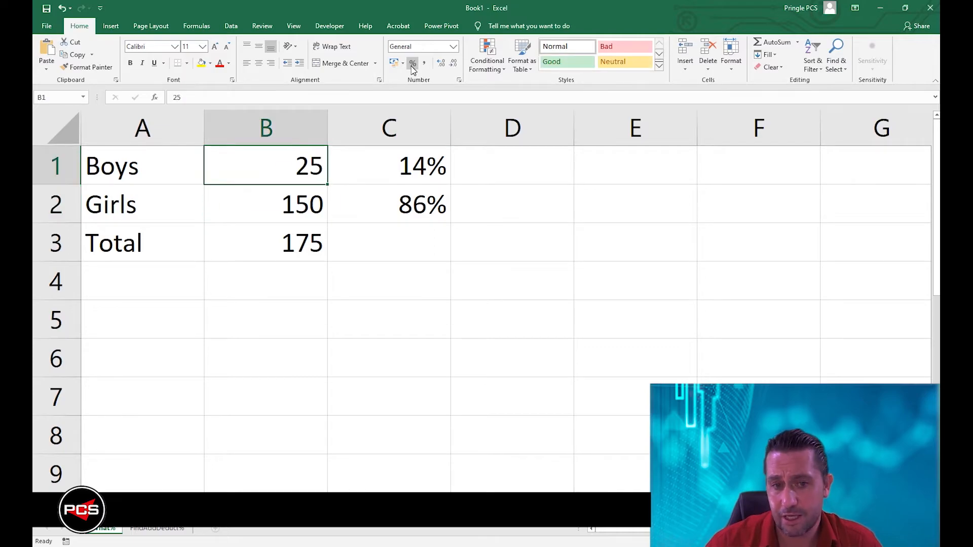
pyautogui.write('10')
pyautogui.press('Return')
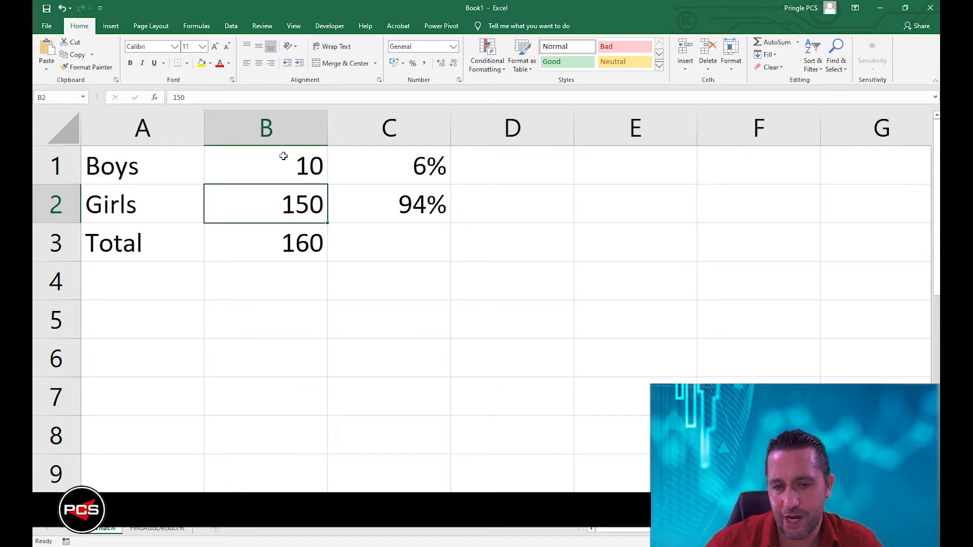
pyautogui.write('90')
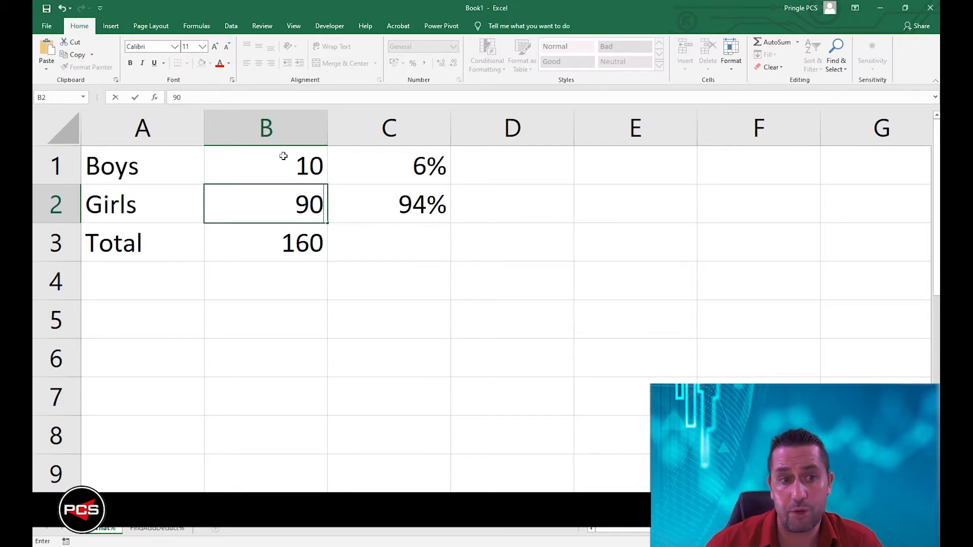
pyautogui.press('Return')
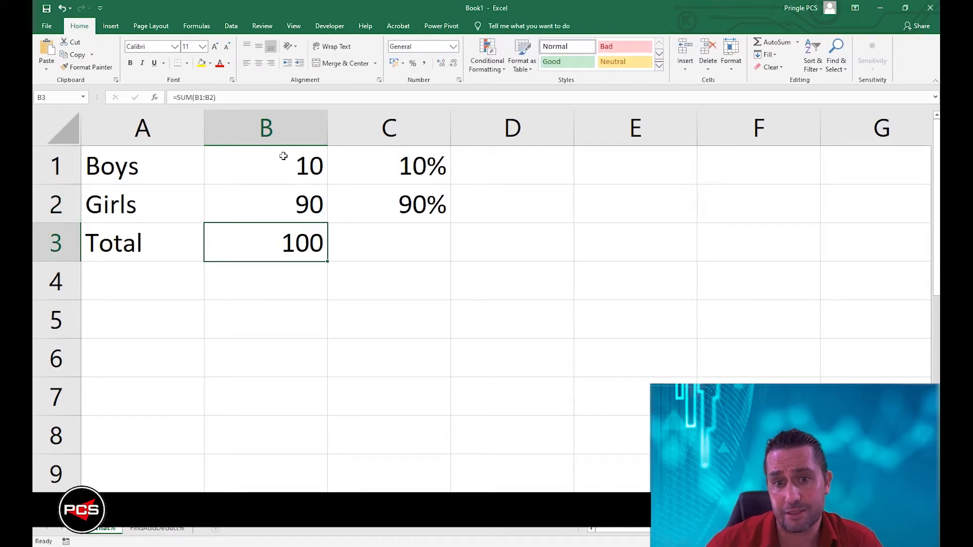
# Step: Change the Boys count in B1 to 40 and the Girls count in B2 to 60
pyautogui.click(283, 156)
pyautogui.write('40')
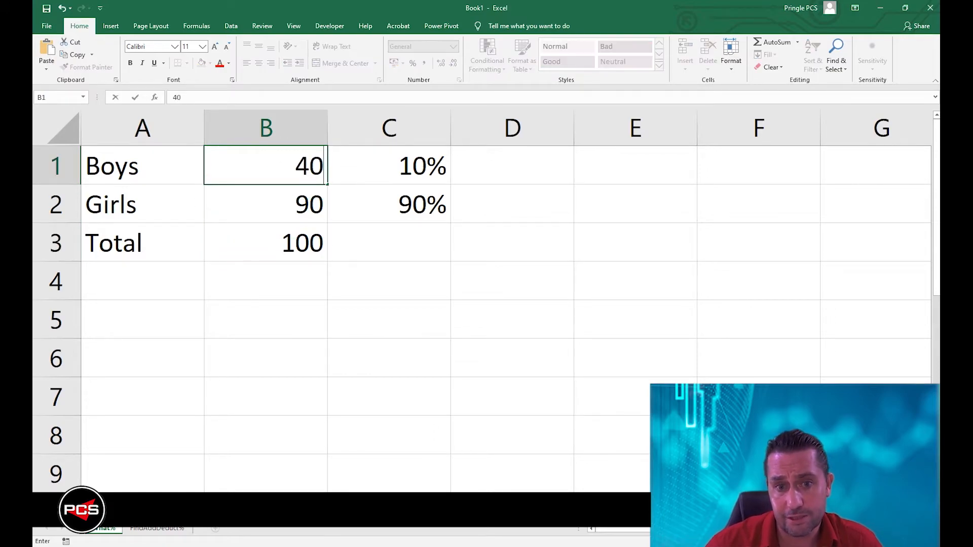
pyautogui.press('Return')
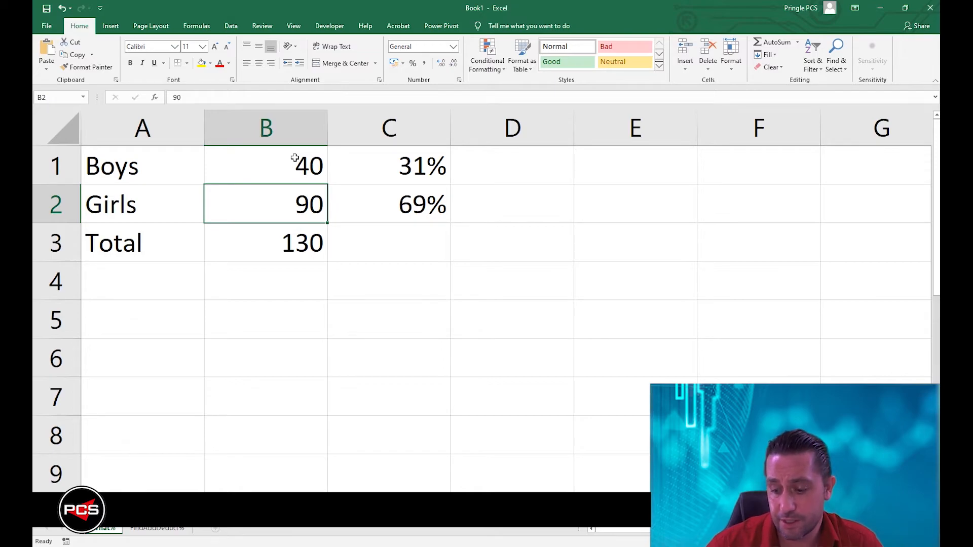
pyautogui.write('60')
pyautogui.press('Return')
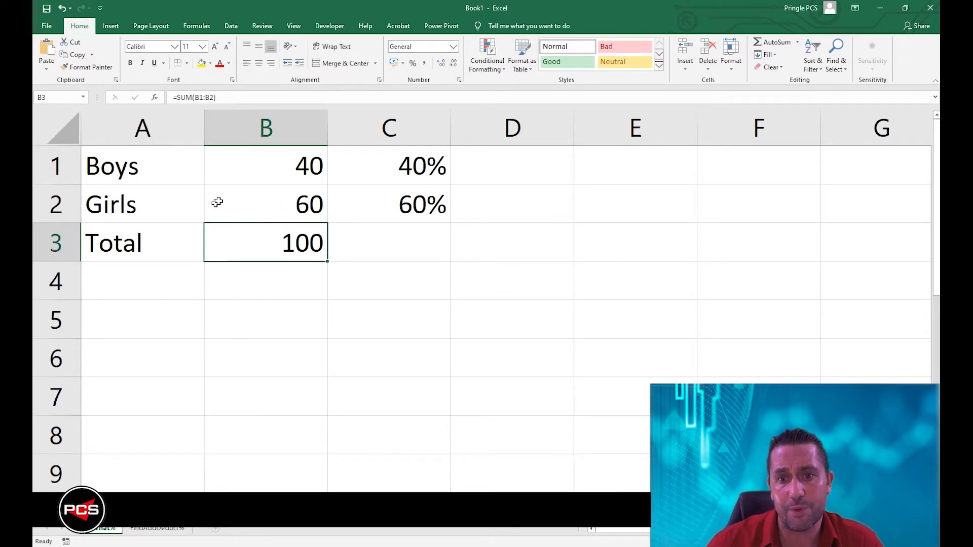
# Step: Change the Boys count in B1 to 400 and the Girls count in B2 to 600
pyautogui.click(292, 172)
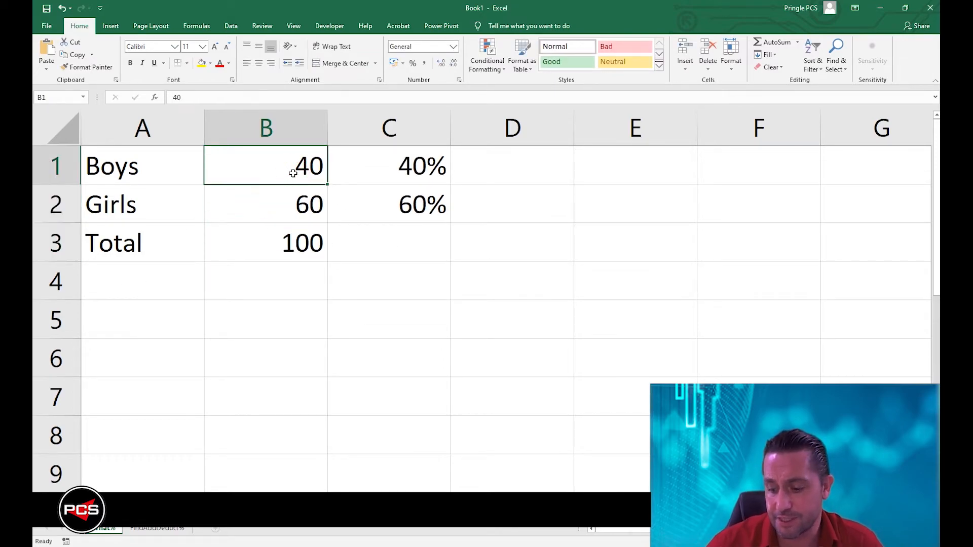
pyautogui.write('400')
pyautogui.press('Return')
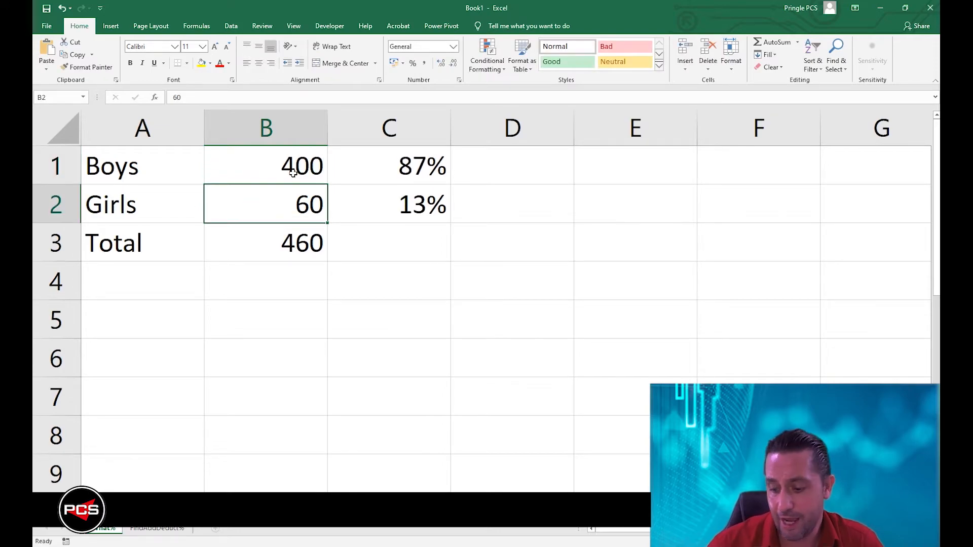
pyautogui.write('600')
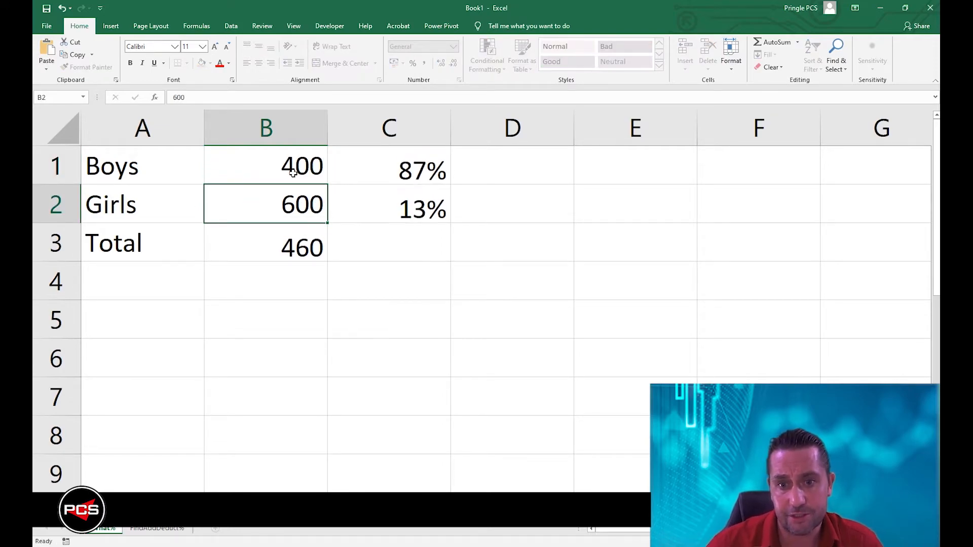
pyautogui.press('Return')
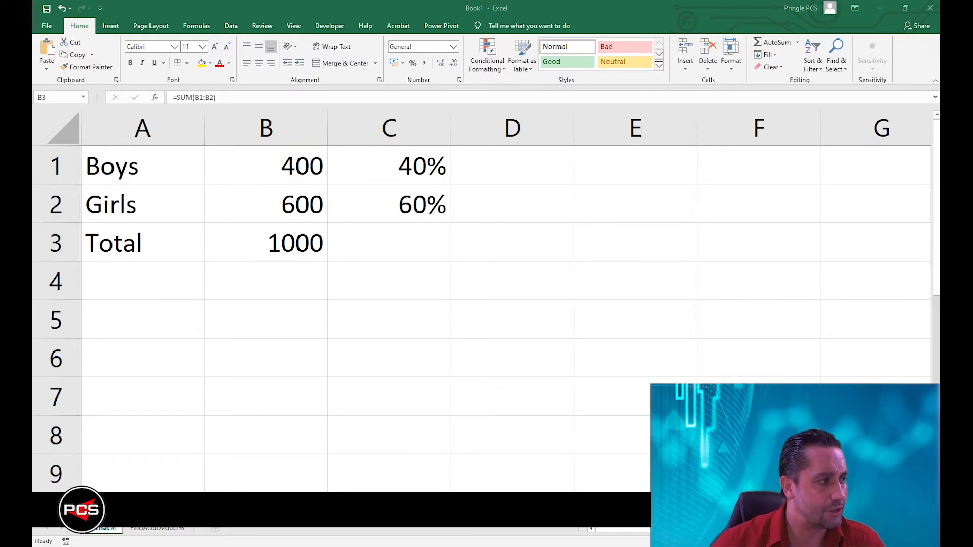
# Step: Copy the list IT Training, Business Skills, Health & Safety and Support and paste it into cells C5 to C8
pyautogui.hotkey('ctrl', 'c')
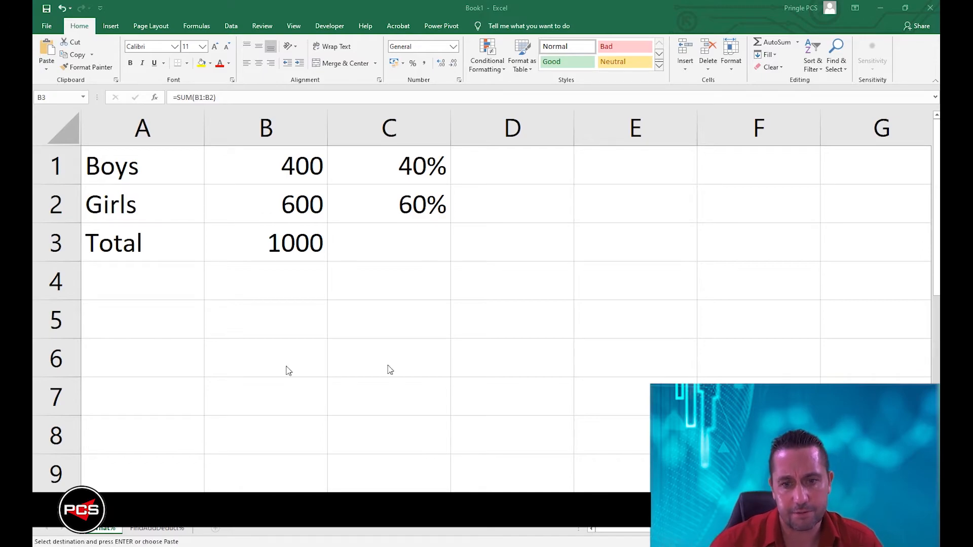
pyautogui.click(416, 321)
pyautogui.hotkey('ctrl', 'v')
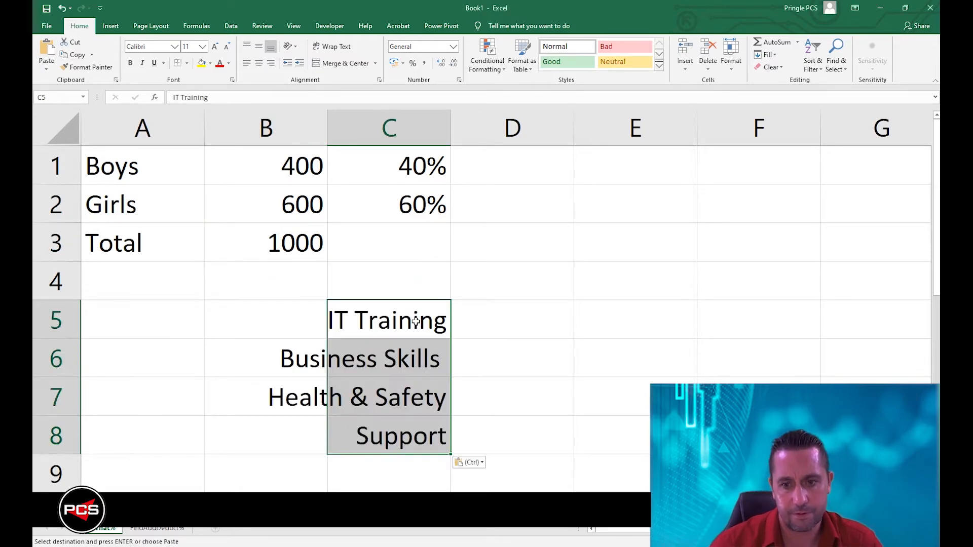
# Step: Enter 10000 for IT Training, 7000 for Business Skills, 12000 for Health & Safety and 6000 for Support in D5 to D8
pyautogui.click(491, 320)
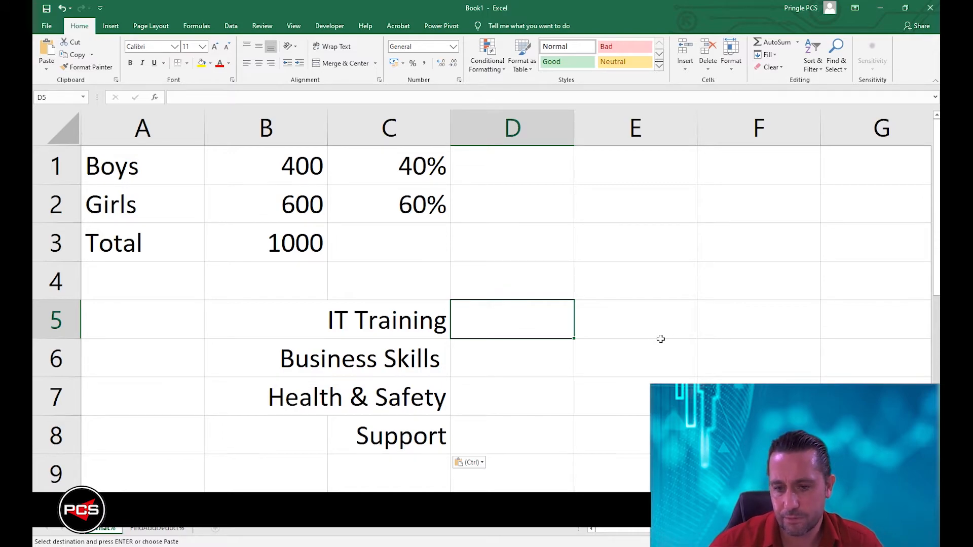
pyautogui.write('10000')
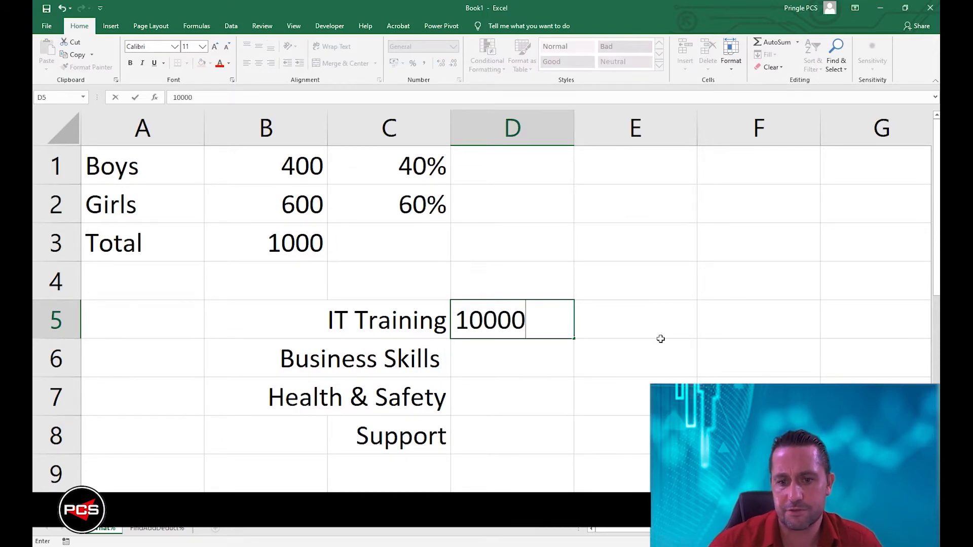
pyautogui.press('Return')
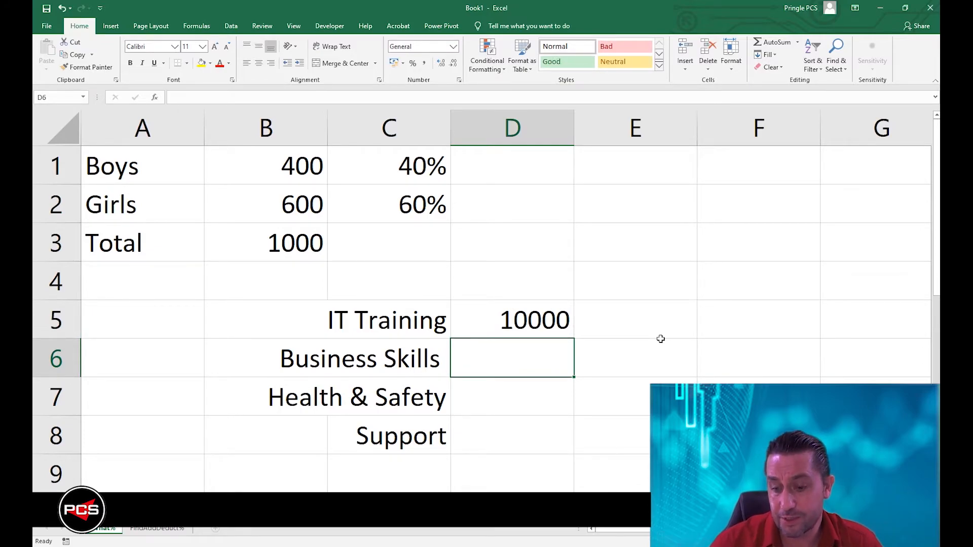
pyautogui.write('7000')
pyautogui.press('Return')
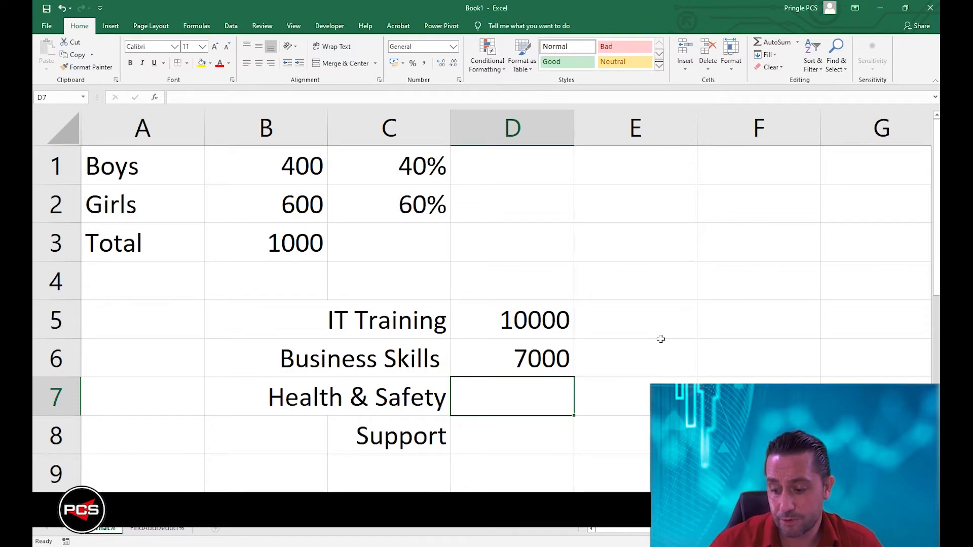
pyautogui.write('12000')
pyautogui.press('Return')
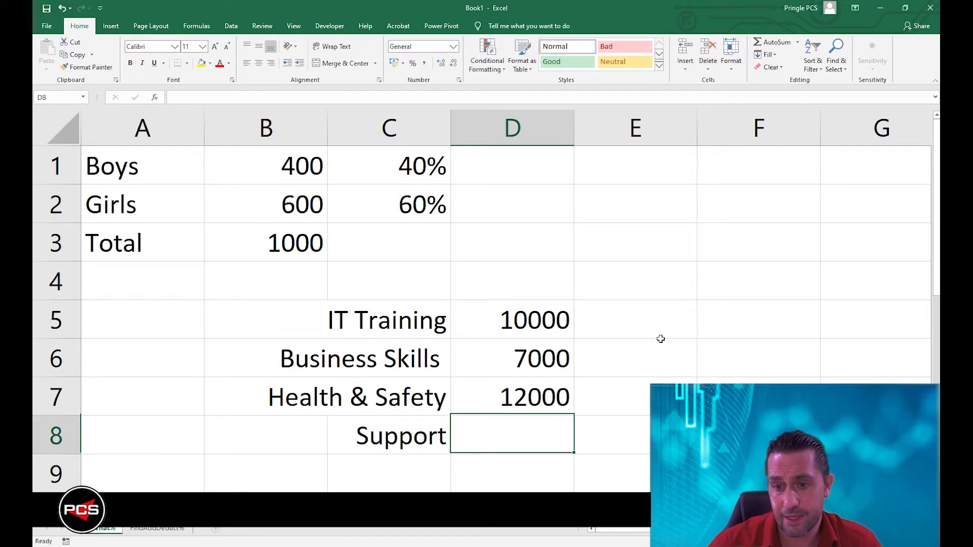
pyautogui.write('6000')
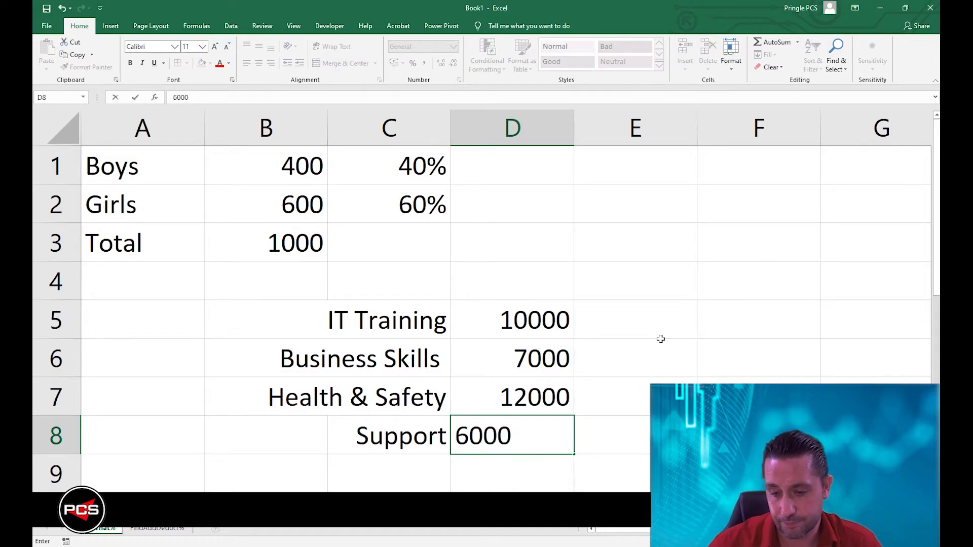
pyautogui.press('Return')
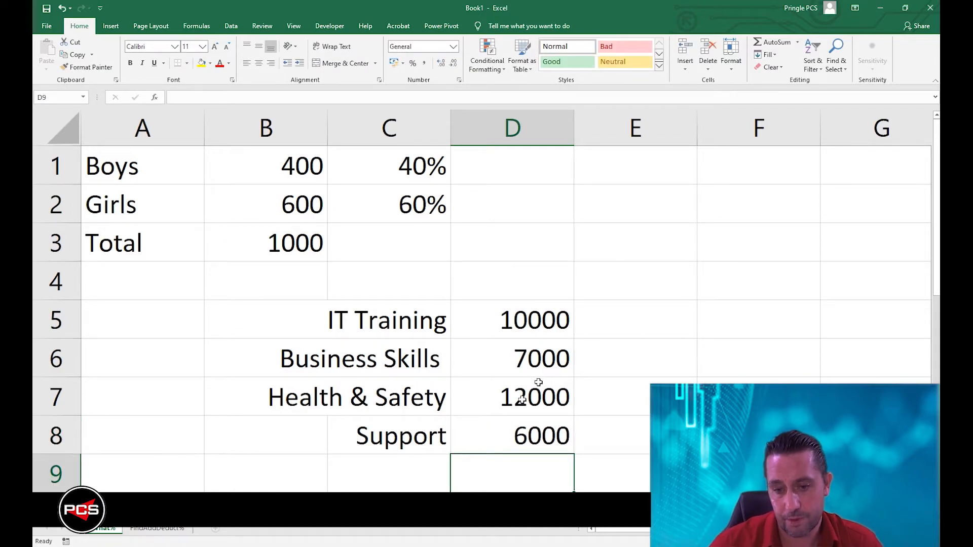
# Step: Label C9 as Total and sum D5 to D8 in D9 with AutoSum
pyautogui.click(400, 475)
pyautogui.write('T')
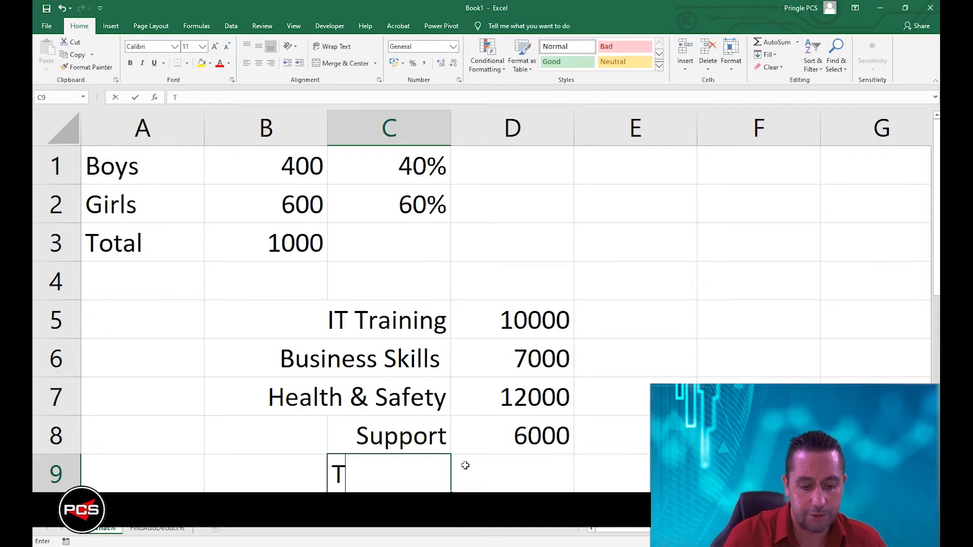
pyautogui.write('otal')
pyautogui.click(465, 465)
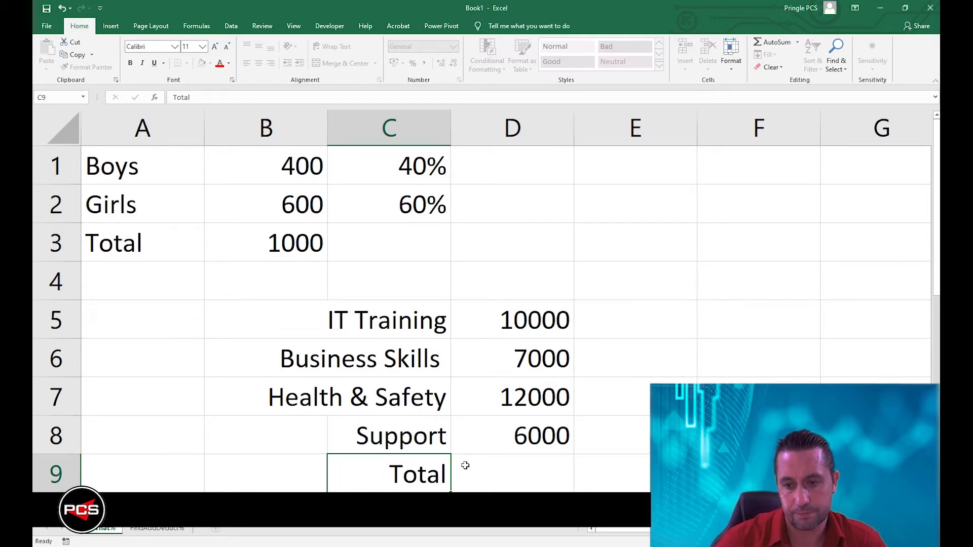
pyautogui.click(781, 43)
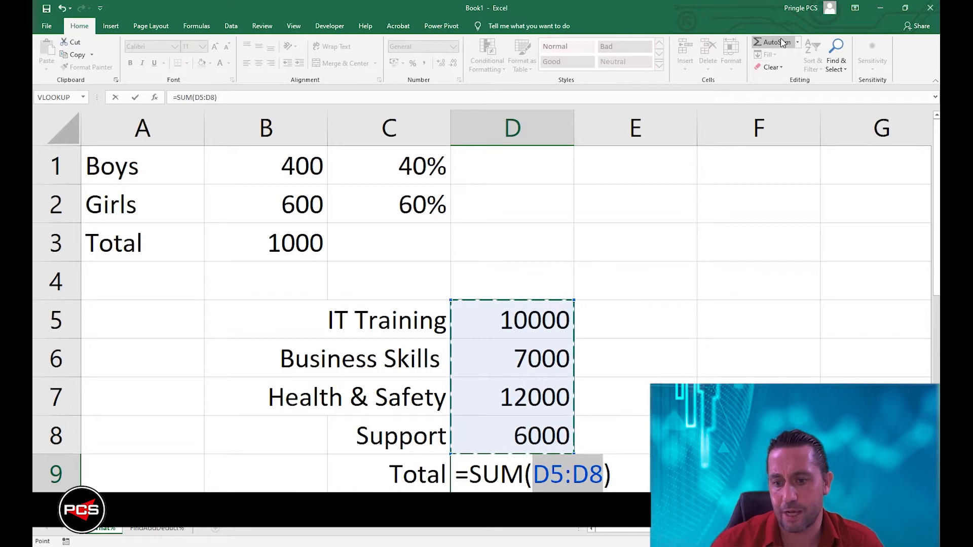
pyautogui.press('Return')
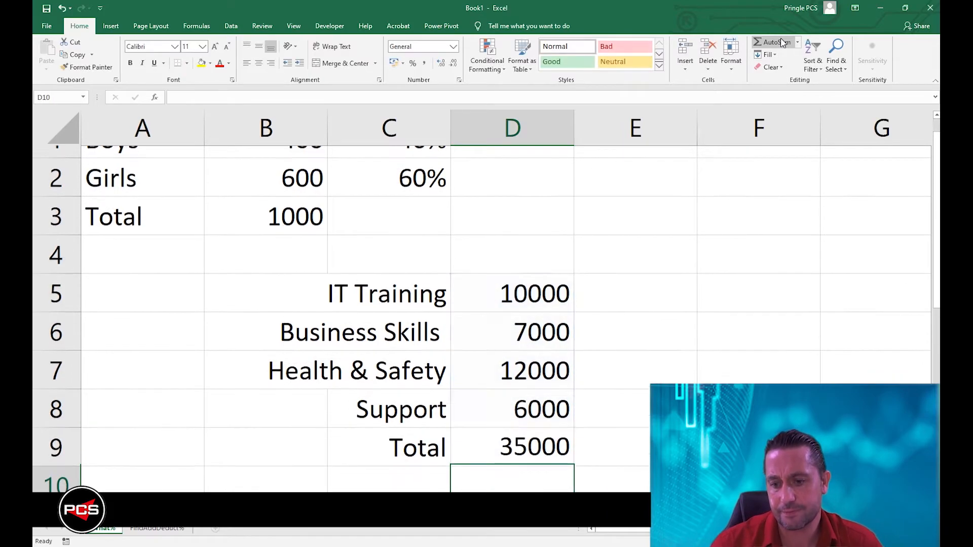
pyautogui.scroll(1, 751, 132)
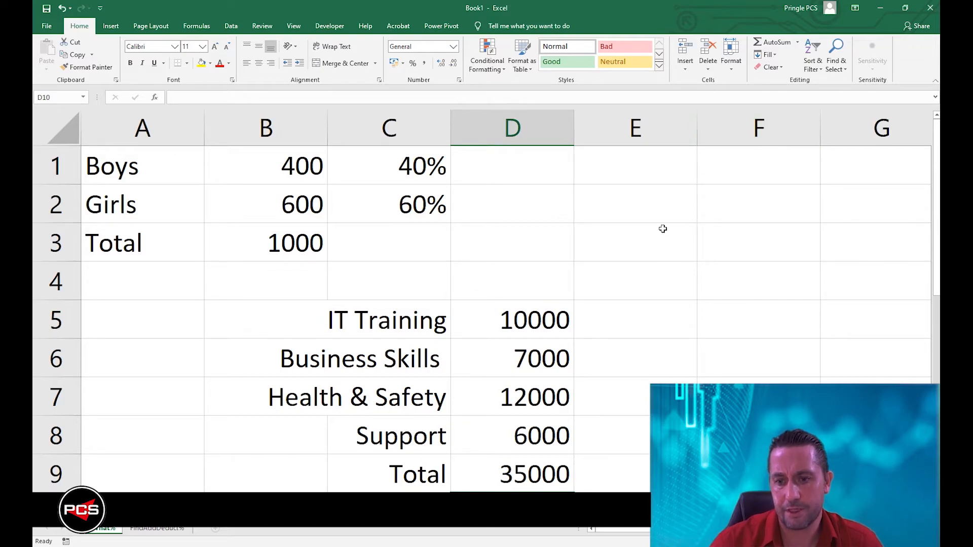
pyautogui.scroll(-1, 656, 235)
pyautogui.scroll(-1, 657, 236)
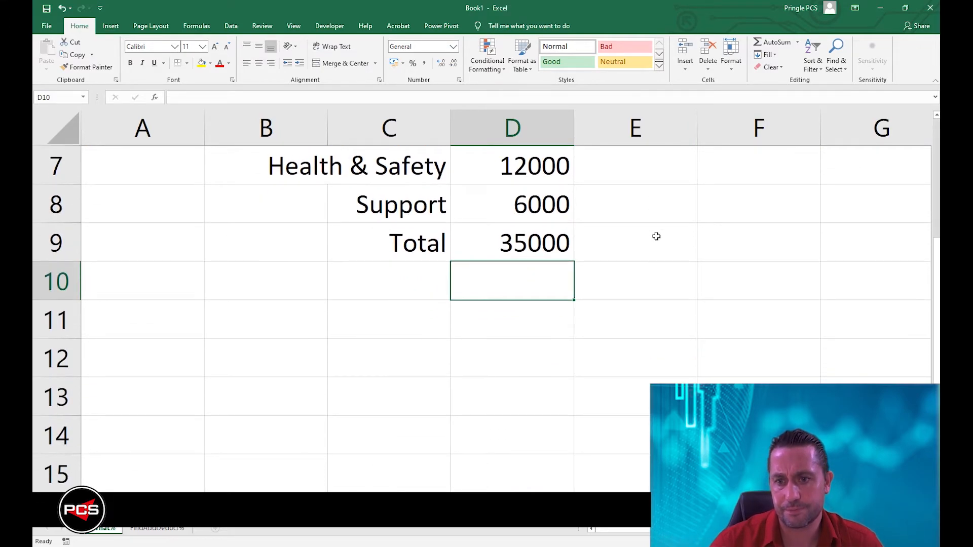
pyautogui.scroll(1, 656, 236)
pyautogui.scroll(1, 656, 238)
pyautogui.keyDown('ctrl'); pyautogui.scroll(-1, 656, 239); pyautogui.keyUp('ctrl')
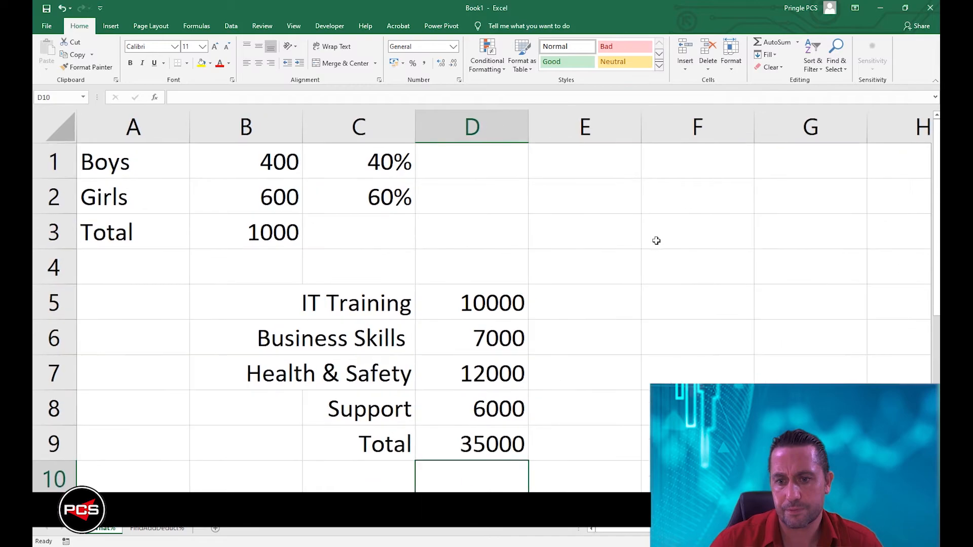
# Step: Enter the formula =D5/D9 in E5 to calculate IT Training's share of the total
pyautogui.keyDown('ctrl'); pyautogui.scroll(-2, 656, 241); pyautogui.keyUp('ctrl')
pyautogui.scroll(-1, 656, 242)
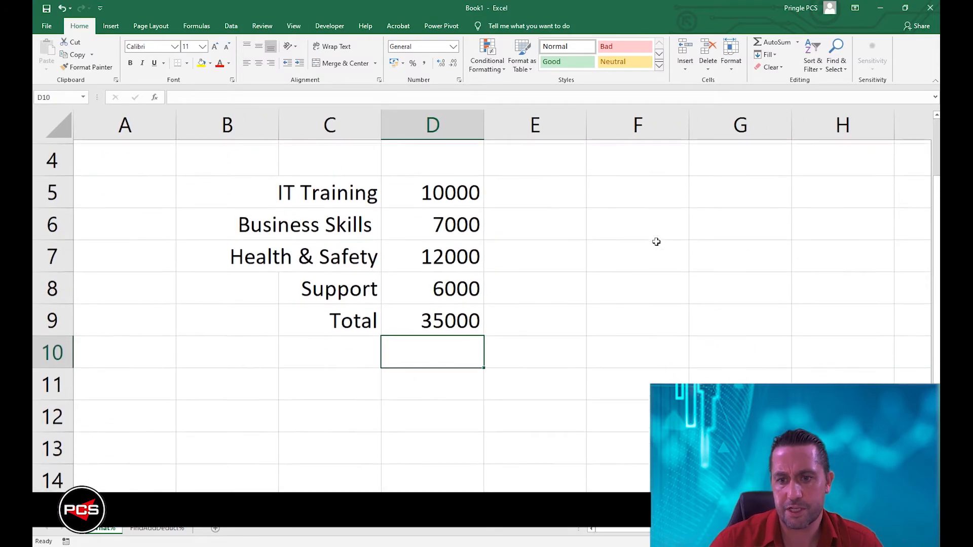
pyautogui.click(556, 189)
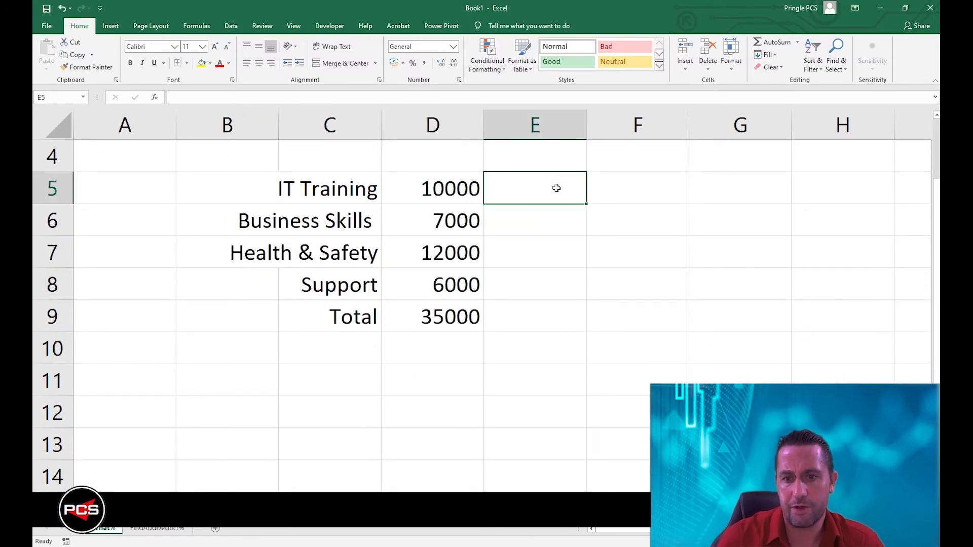
pyautogui.write('=')
pyautogui.press('Left')
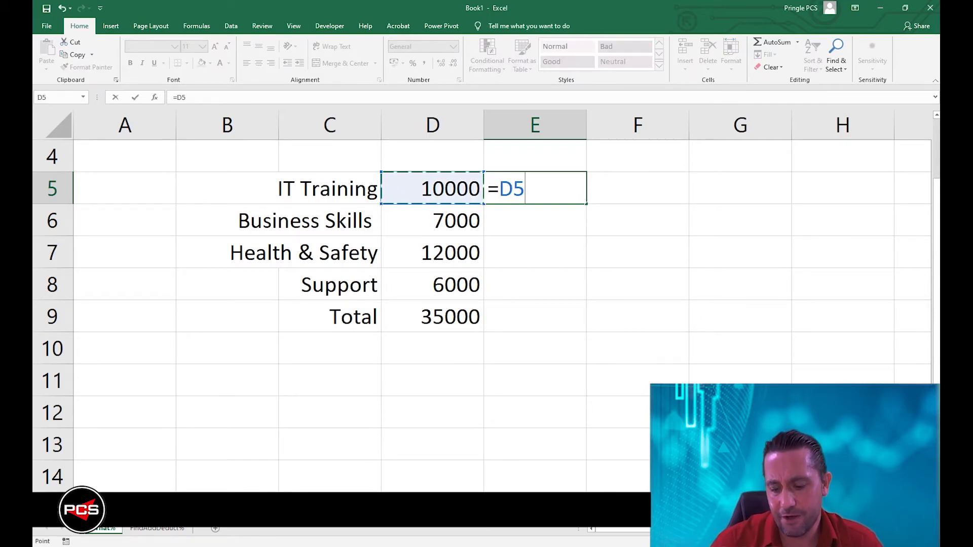
pyautogui.write('/')
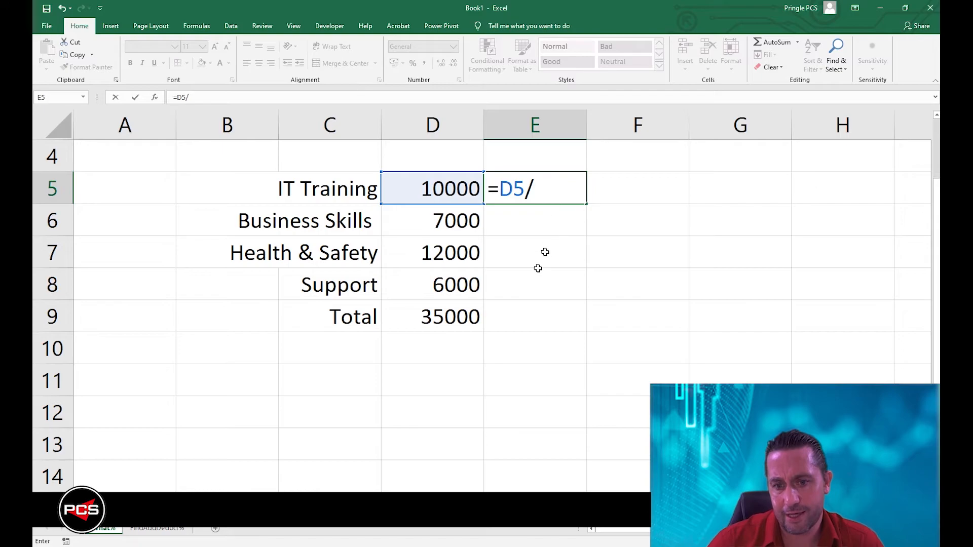
pyautogui.click(442, 319)
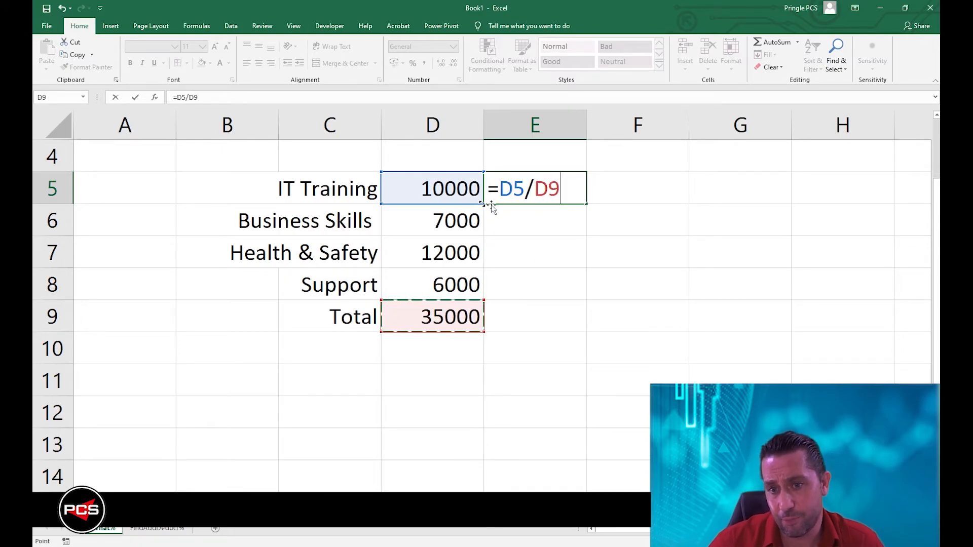
pyautogui.press('Return')
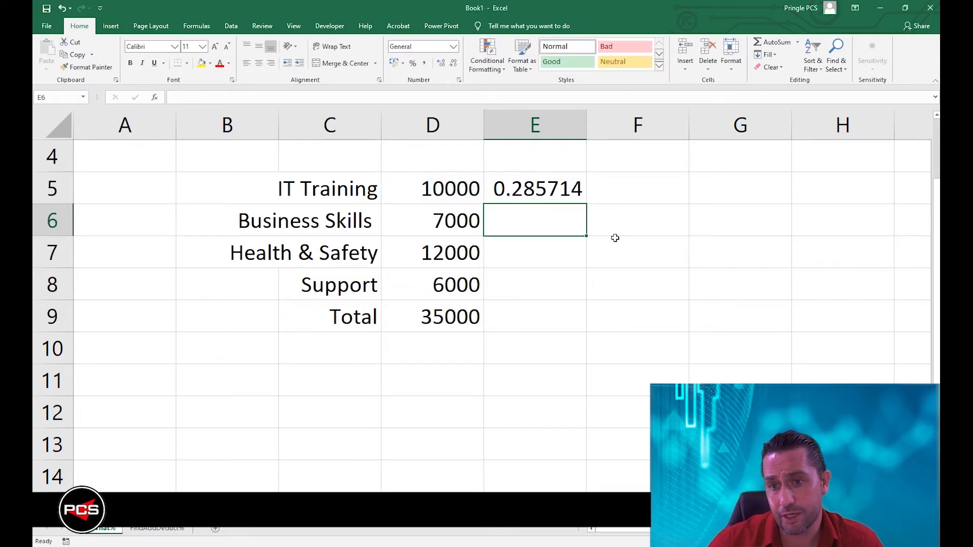
# Step: Try filling the E5 formula down to E6 and inspect the cell references in the copied formula
pyautogui.click(550, 188)
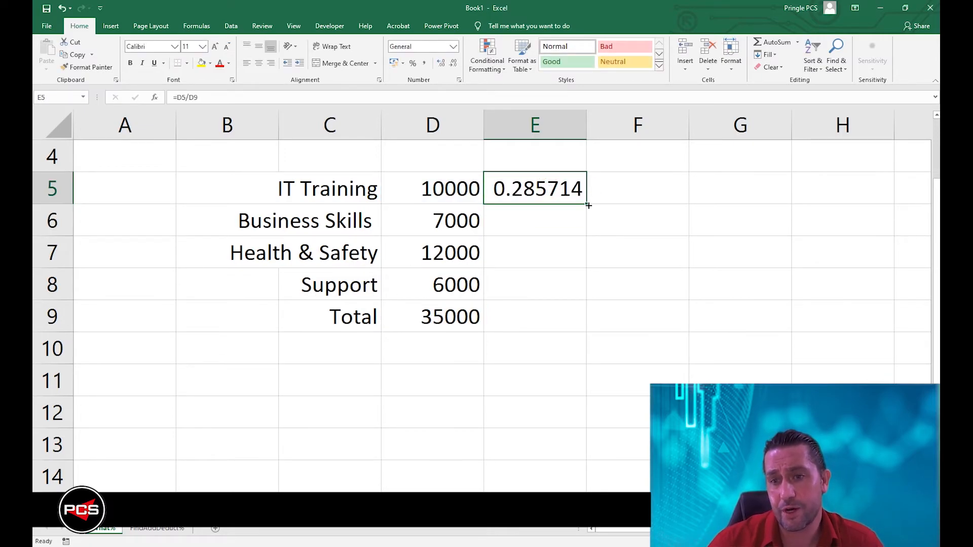
pyautogui.moveTo(588, 204); pyautogui.dragTo(586, 241)
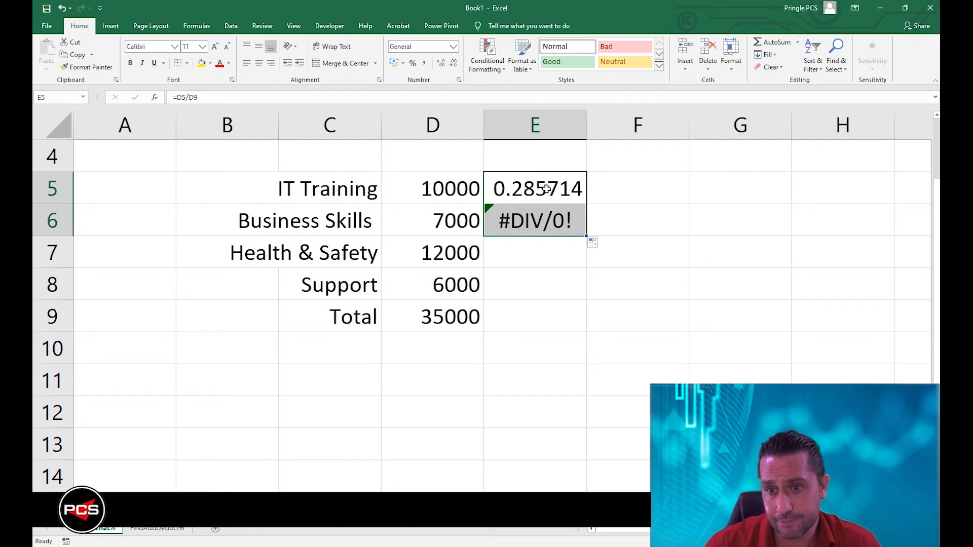
pyautogui.click(549, 217)
pyautogui.doubleClick(549, 217)
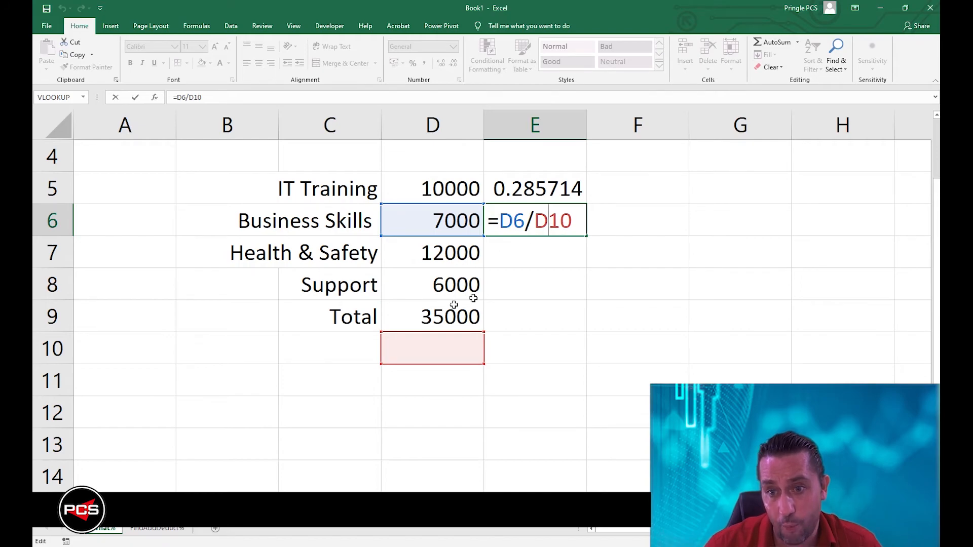
pyautogui.press('Return')
pyautogui.press('Up')
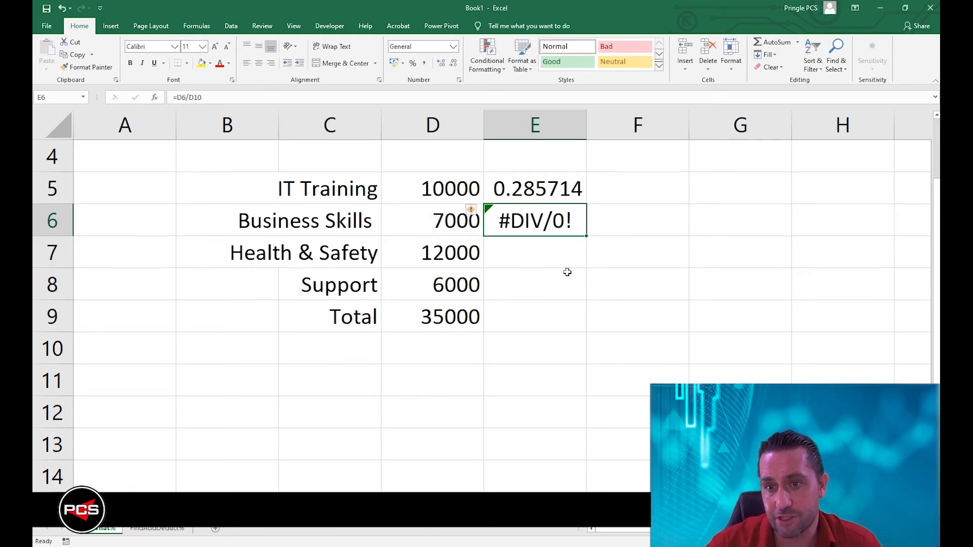
# Step: Make the total reference in the E5 formula absolute so it reads =D5/$D$9
pyautogui.press('Up')
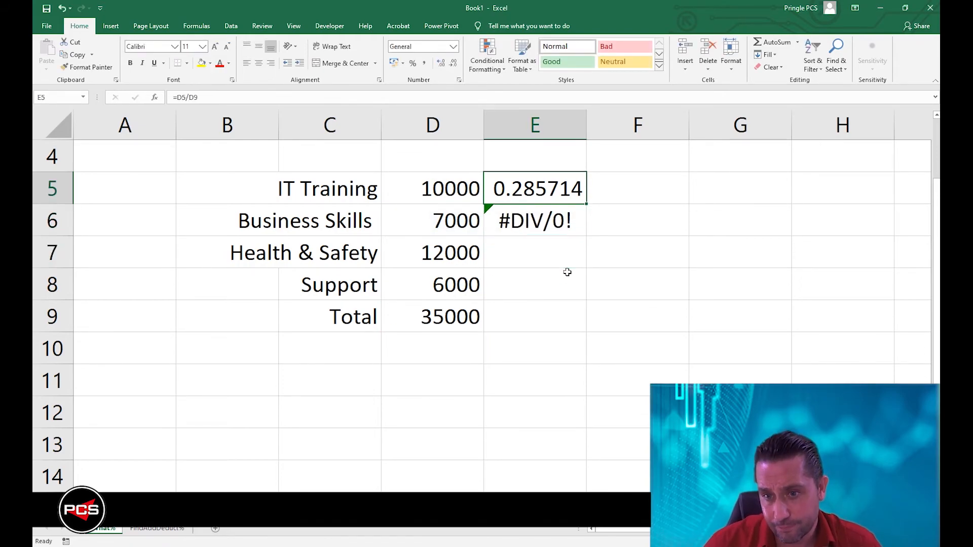
pyautogui.doubleClick(522, 188)
pyautogui.click(548, 190)
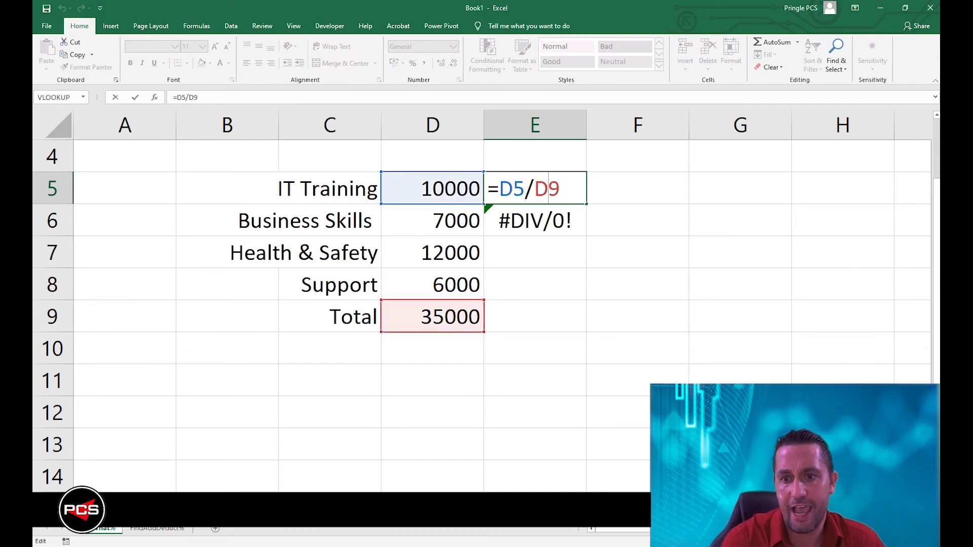
pyautogui.press('F4')
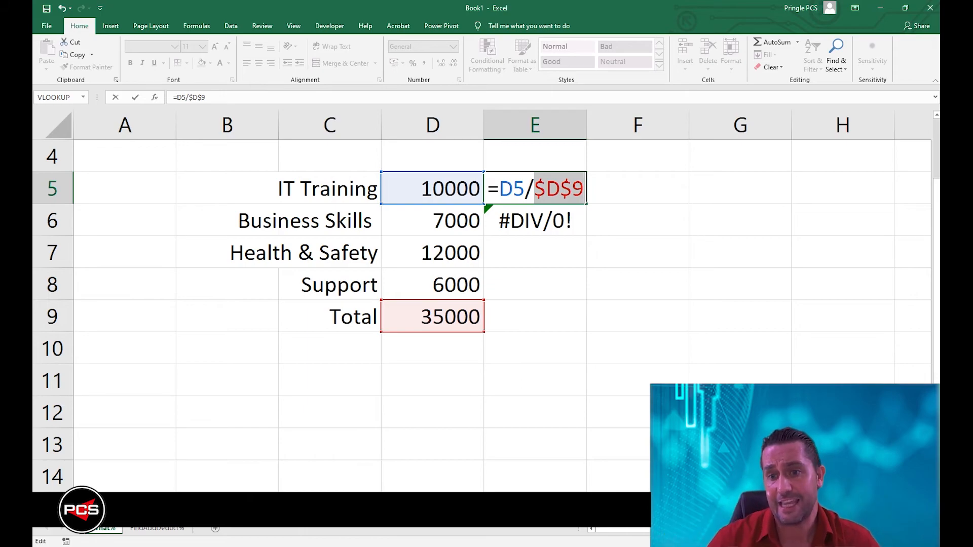
pyautogui.hotkey('ctrl', 'Return')
# Step: Fill the E5 formula down to E8 and format E5 to E8 as percentages
pyautogui.click(570, 186)
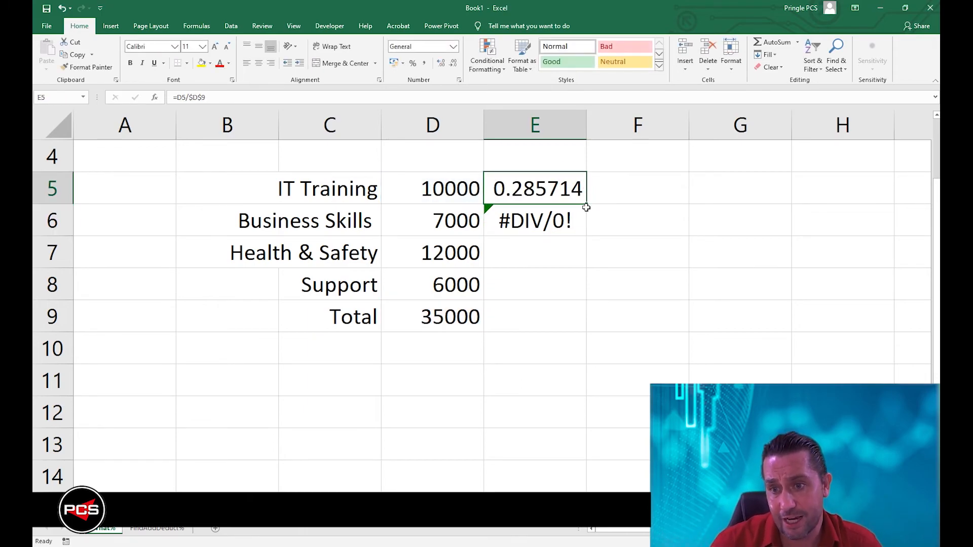
pyautogui.moveTo(587, 203); pyautogui.dragTo(598, 305)
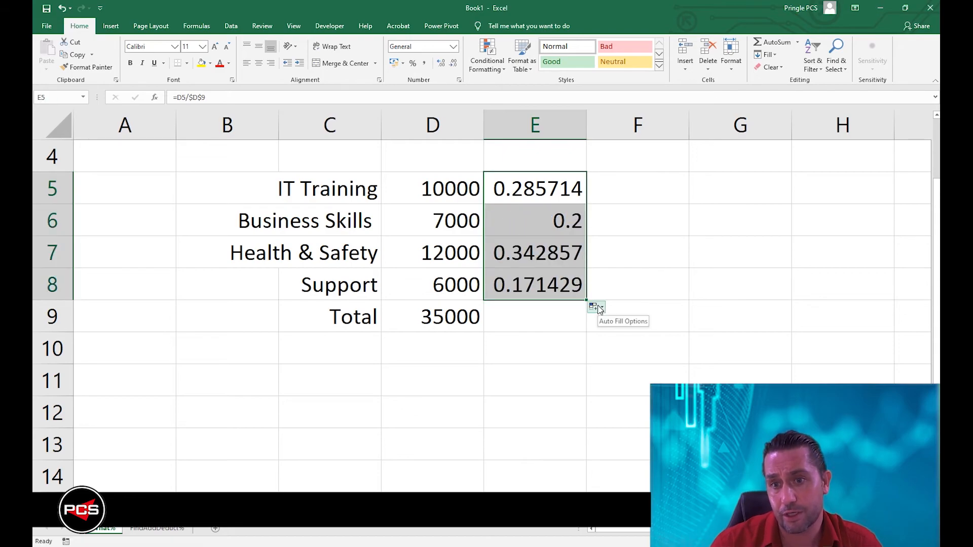
pyautogui.click(413, 63)
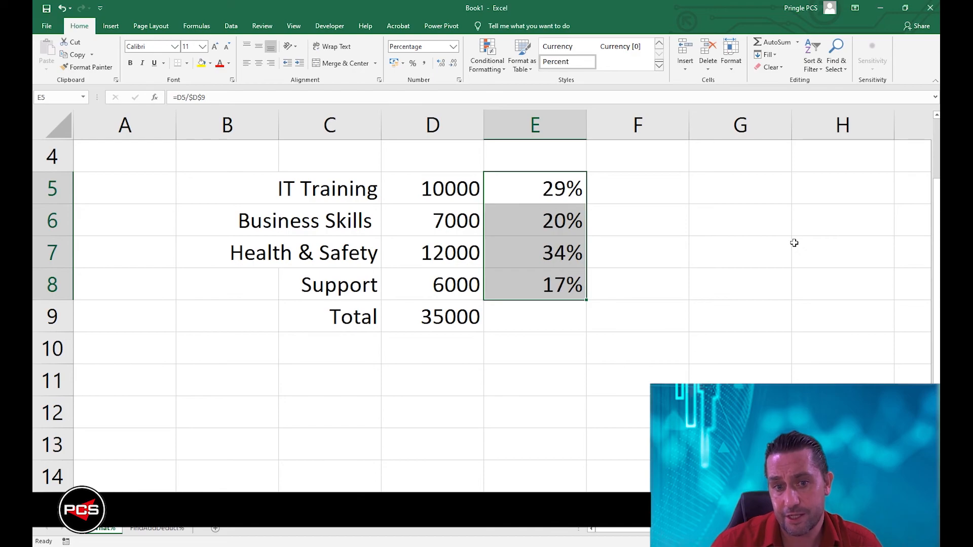
# Step: Change the Health & Safety amount in D7 to 10000
pyautogui.click(442, 256)
pyautogui.write('1')
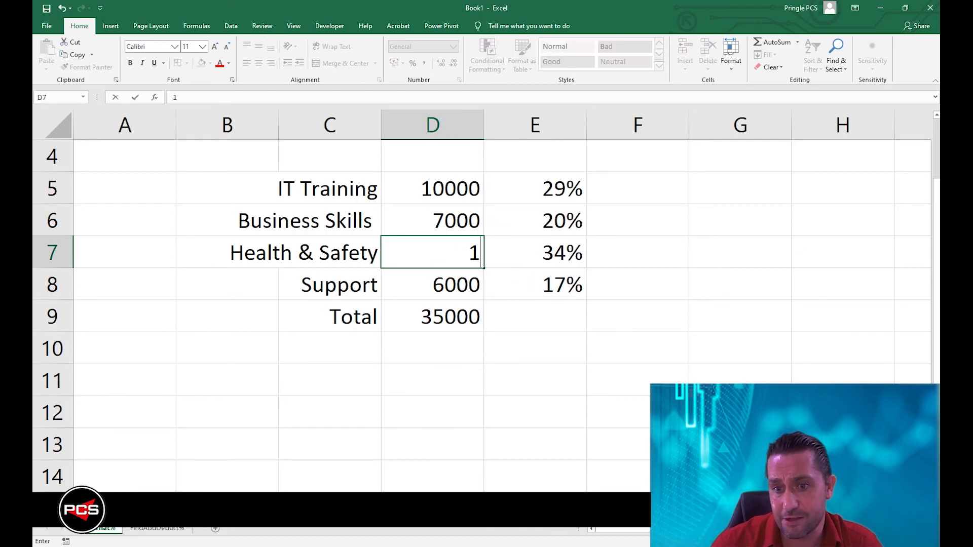
pyautogui.write('0000')
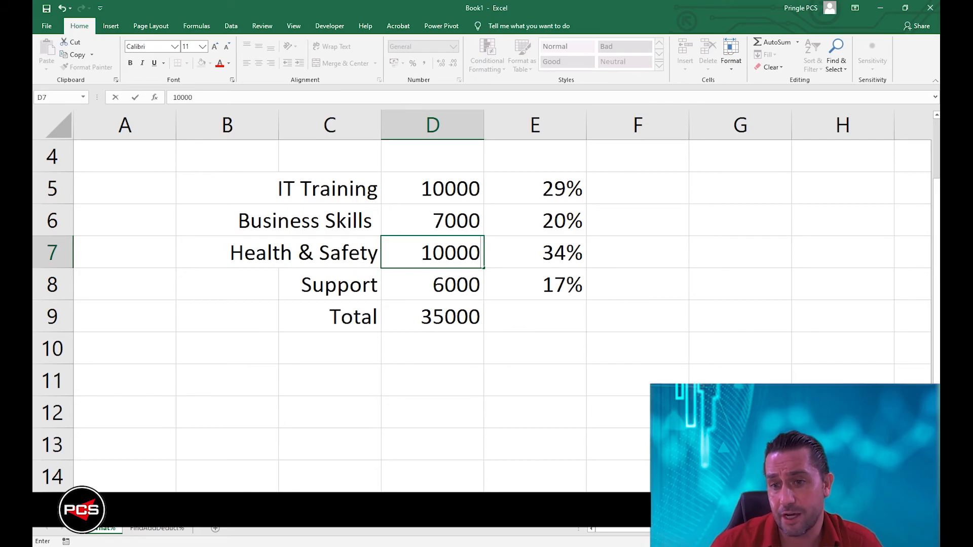
pyautogui.press('Return')
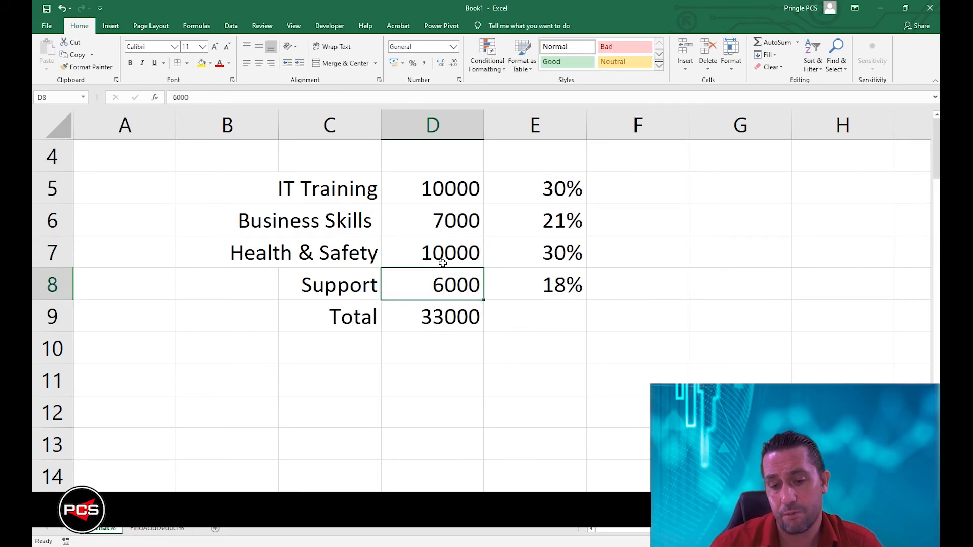